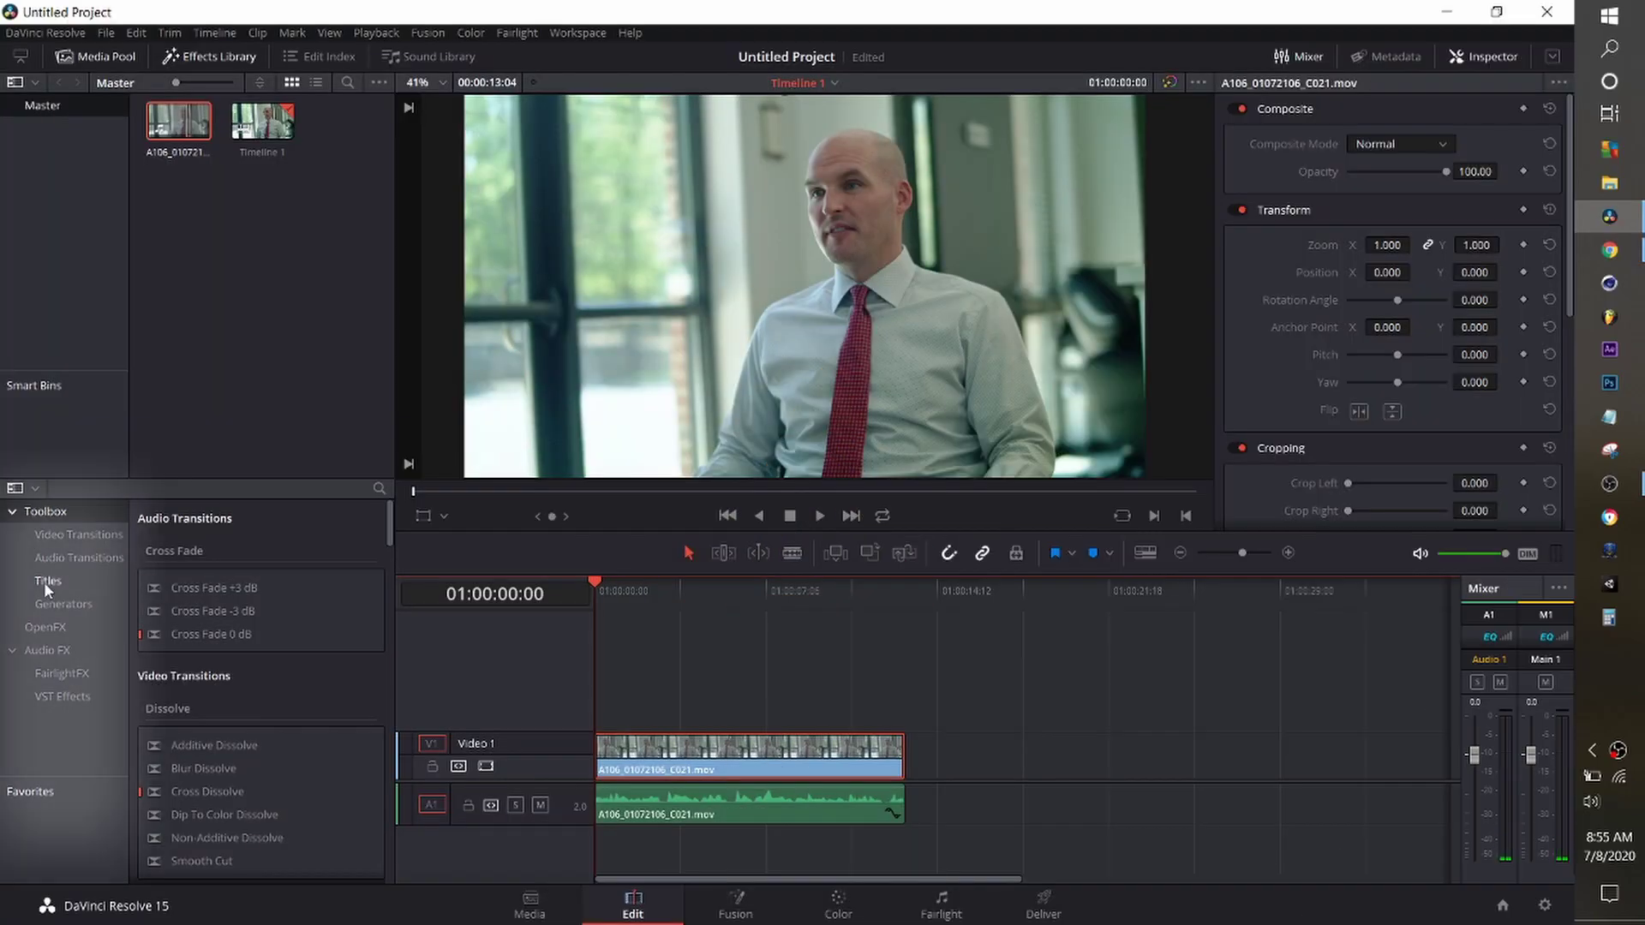
Place a Solid Color generator on Video 2 above the interview clip and select it.
click(63, 603)
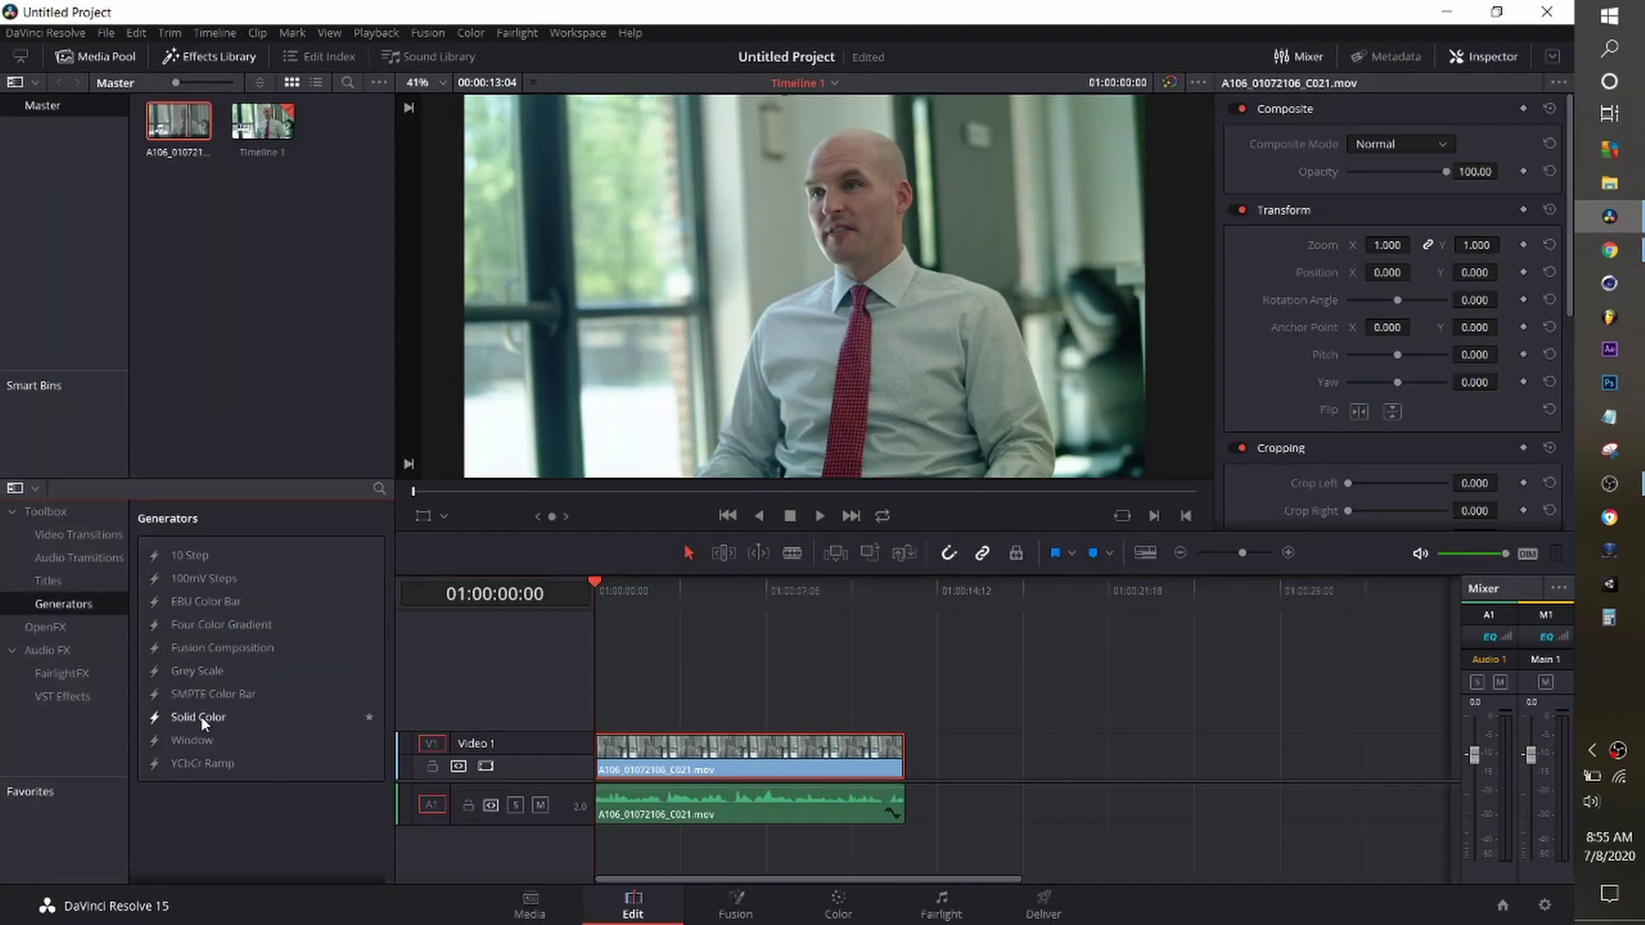
drag(201, 717, 597, 699)
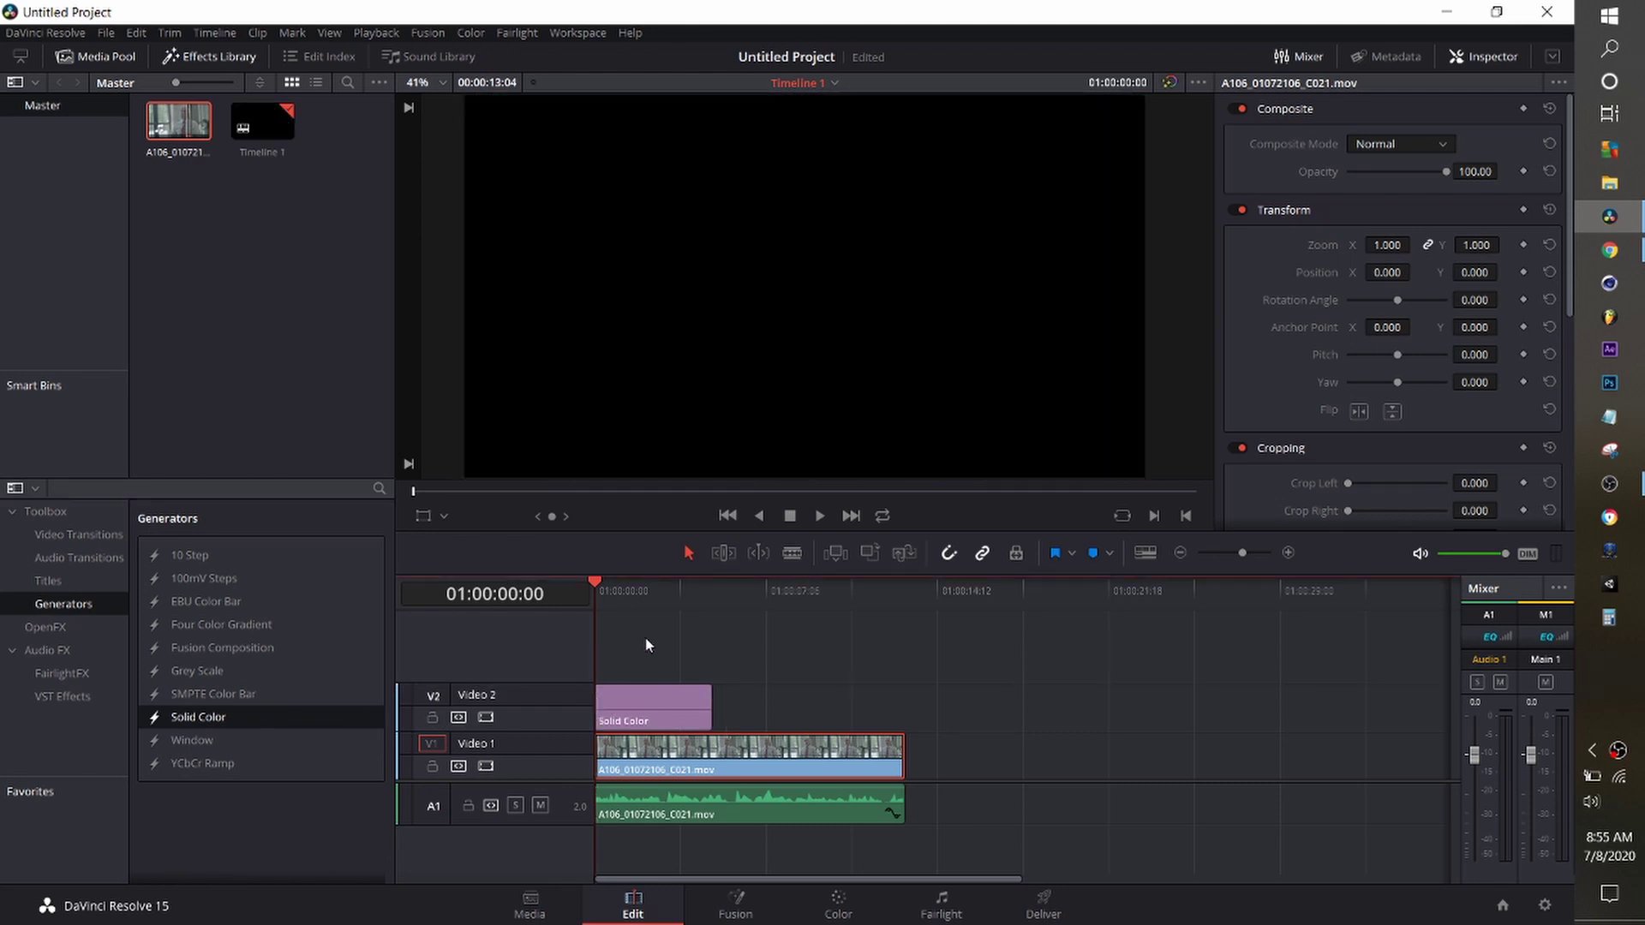
click(652, 599)
click(662, 706)
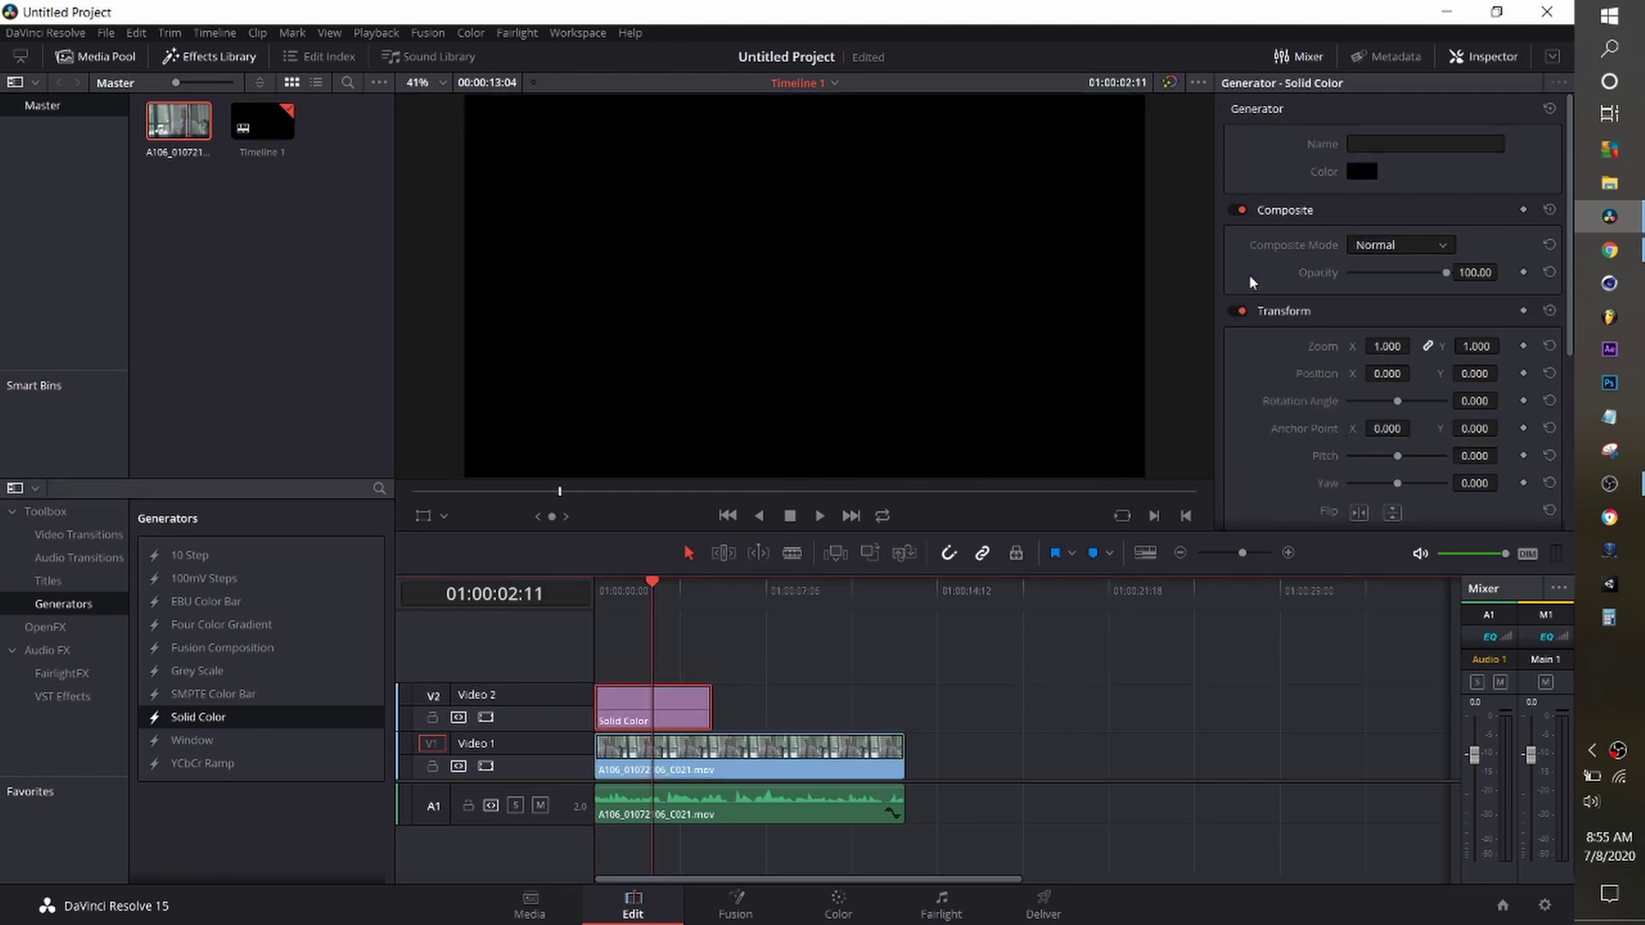
Set the solid's colour to a pale light blue.
click(1366, 172)
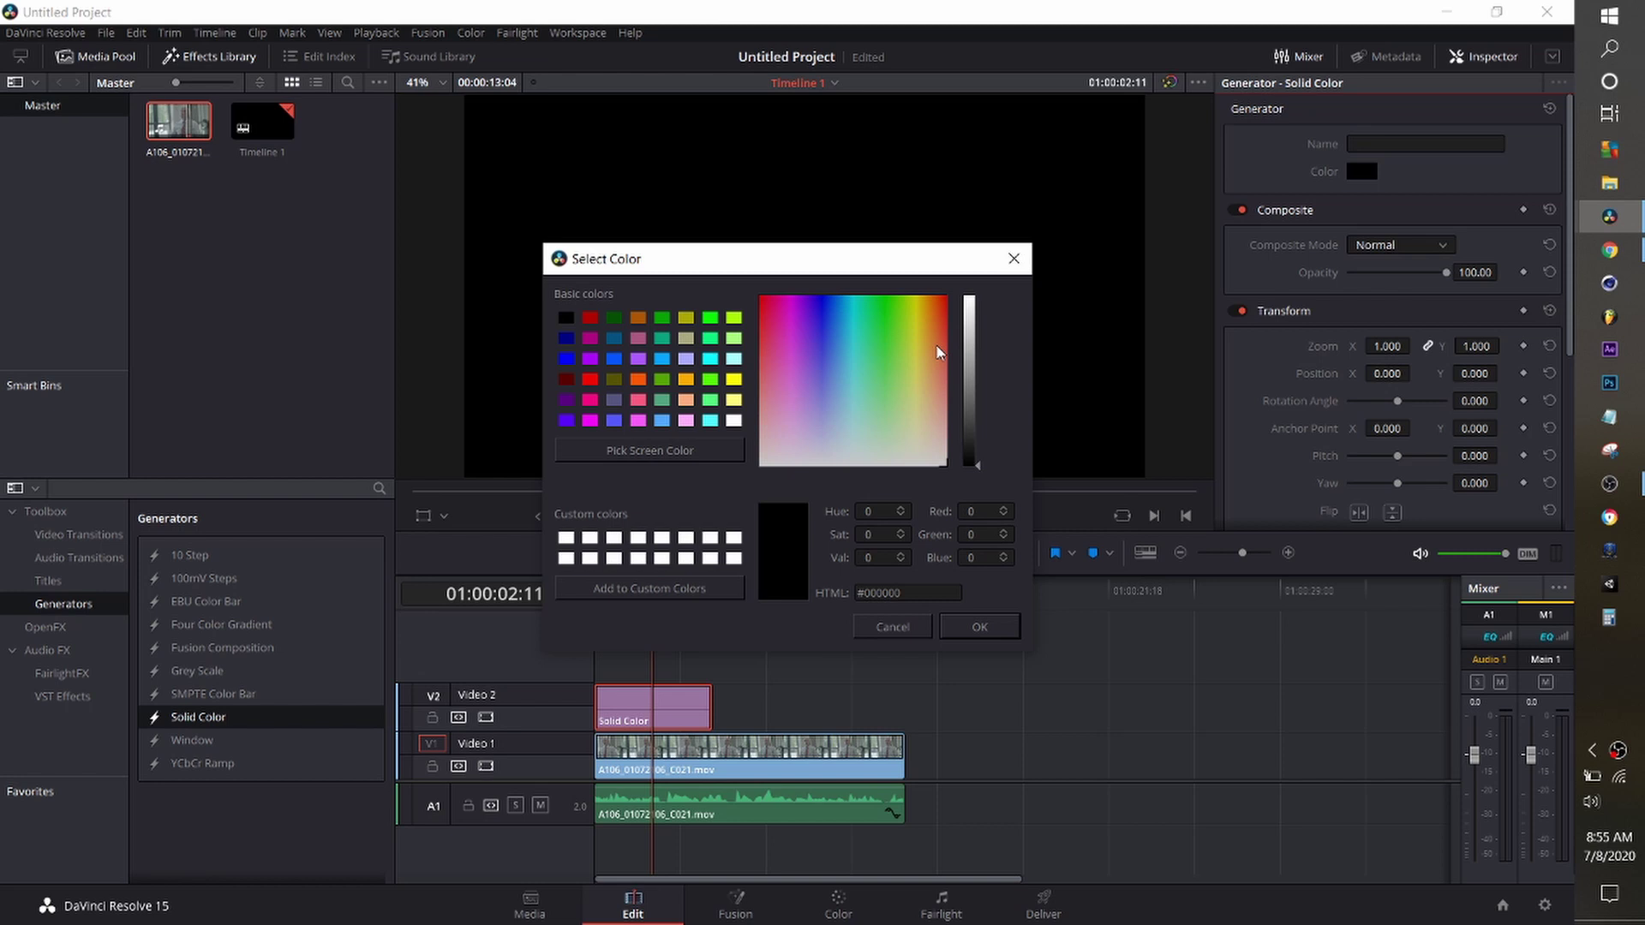
click(835, 398)
click(969, 325)
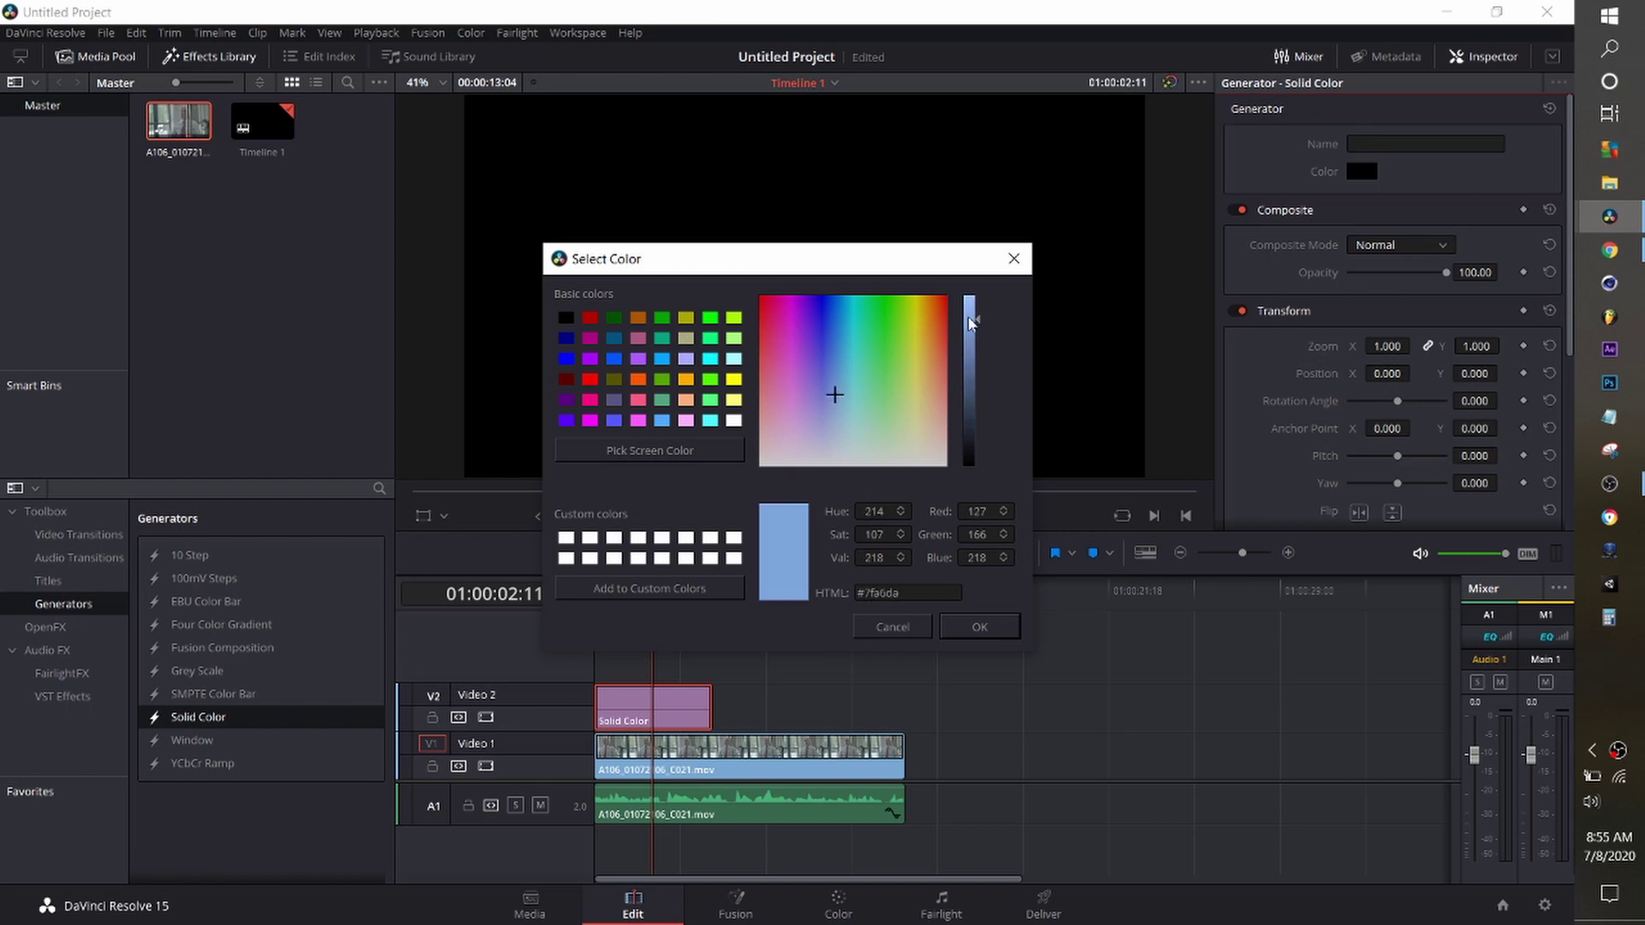
click(979, 626)
Shrink the solid to zoom 0.560 and raise Crop Bottom to form a lower-left bar.
drag(1390, 348, 1503, 374)
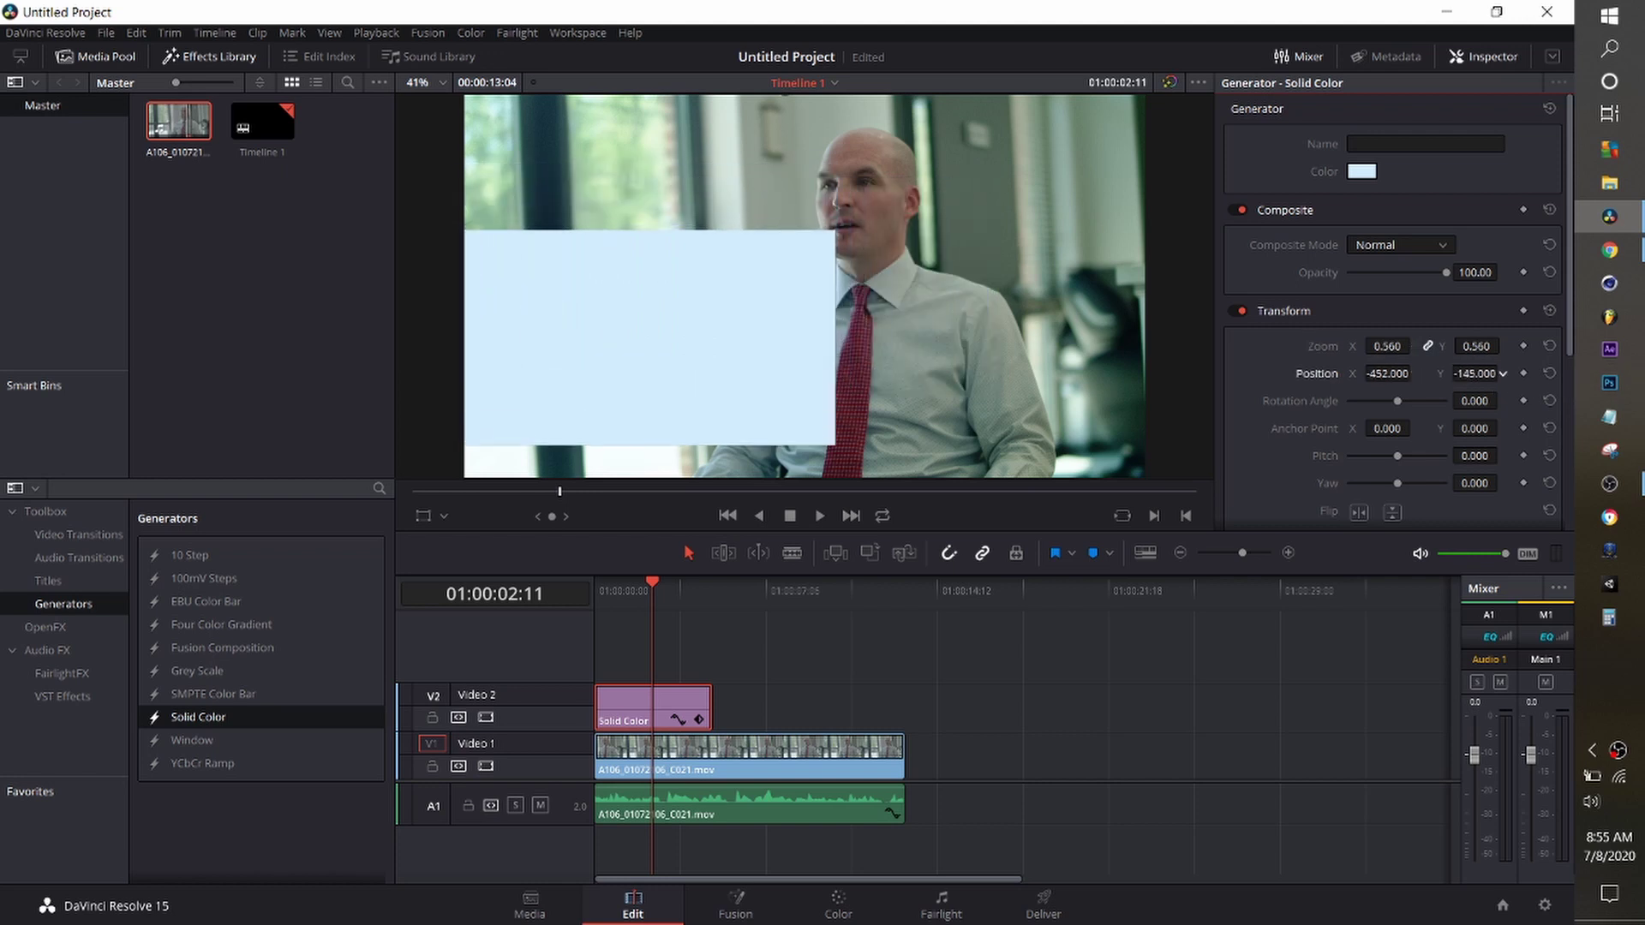
scroll(1357, 425, down, 5)
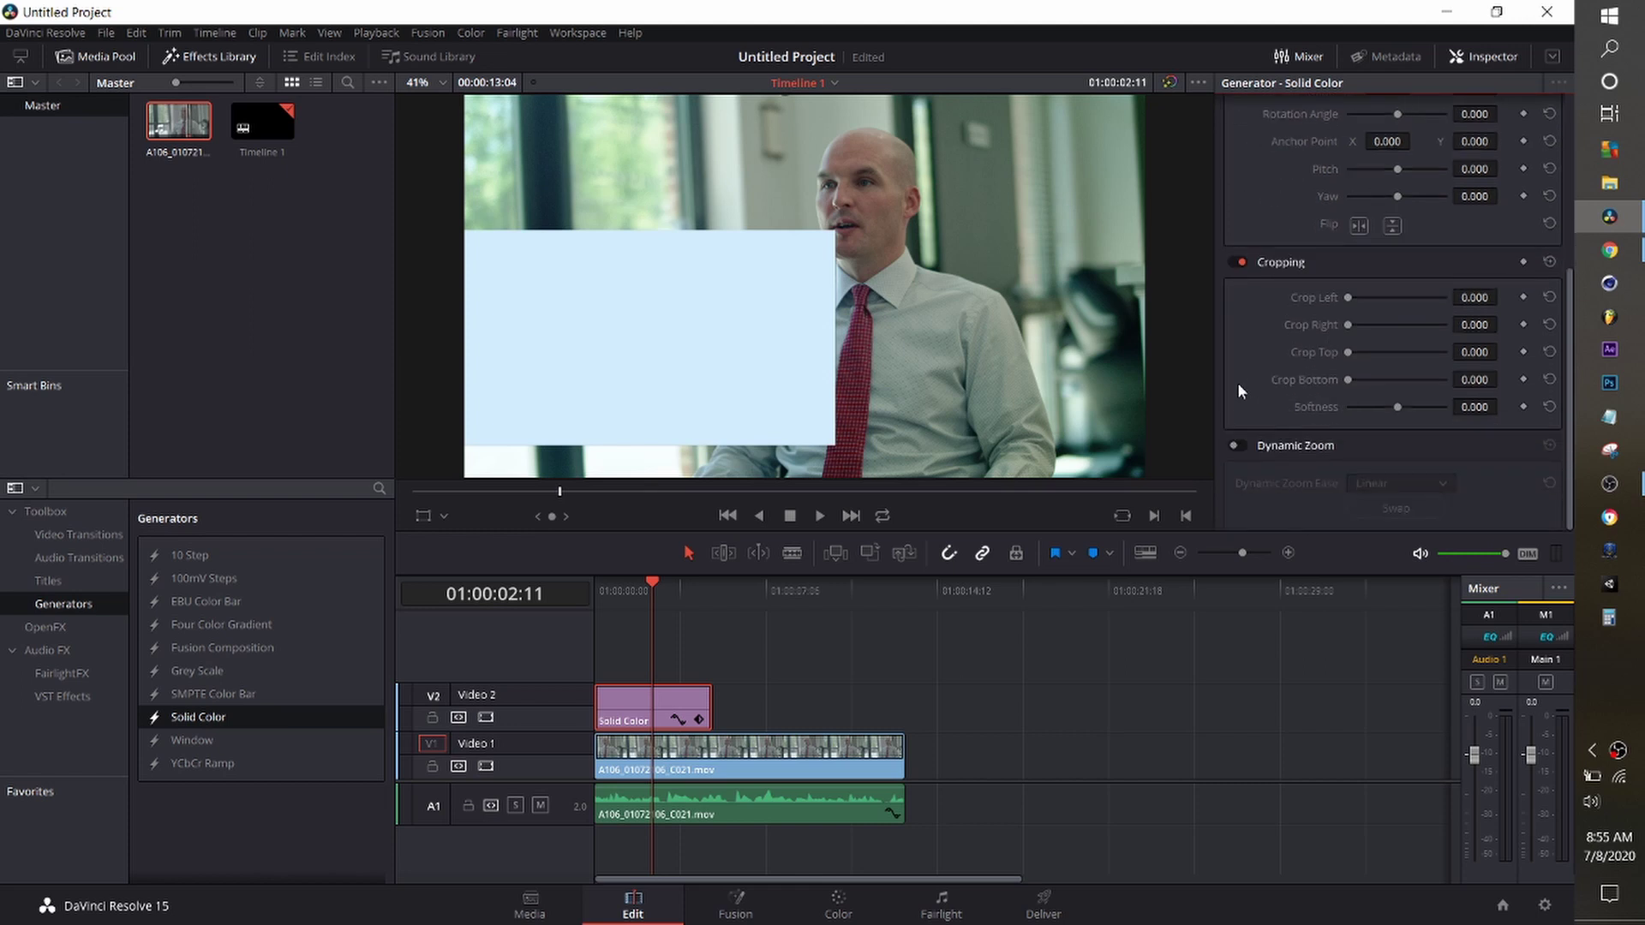
drag(1350, 383, 1502, 374)
scroll(1342, 373, up, 3)
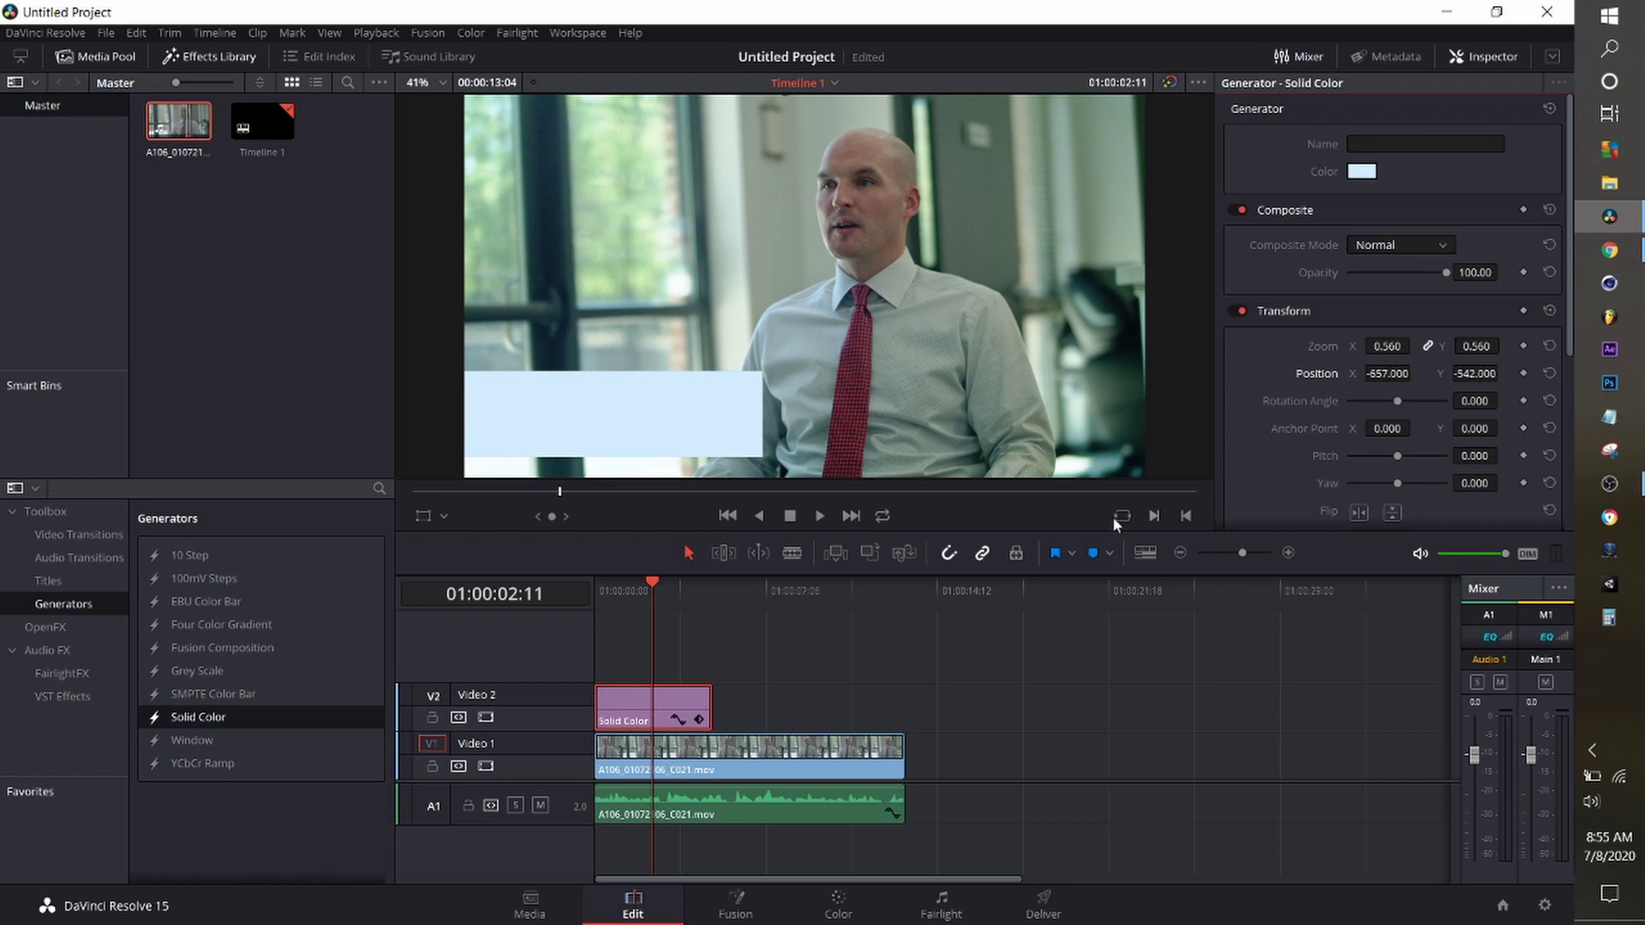
Add a Text title on Video 3 and type the speaker's name.
click(48, 582)
drag(204, 648, 651, 656)
click(660, 596)
click(686, 656)
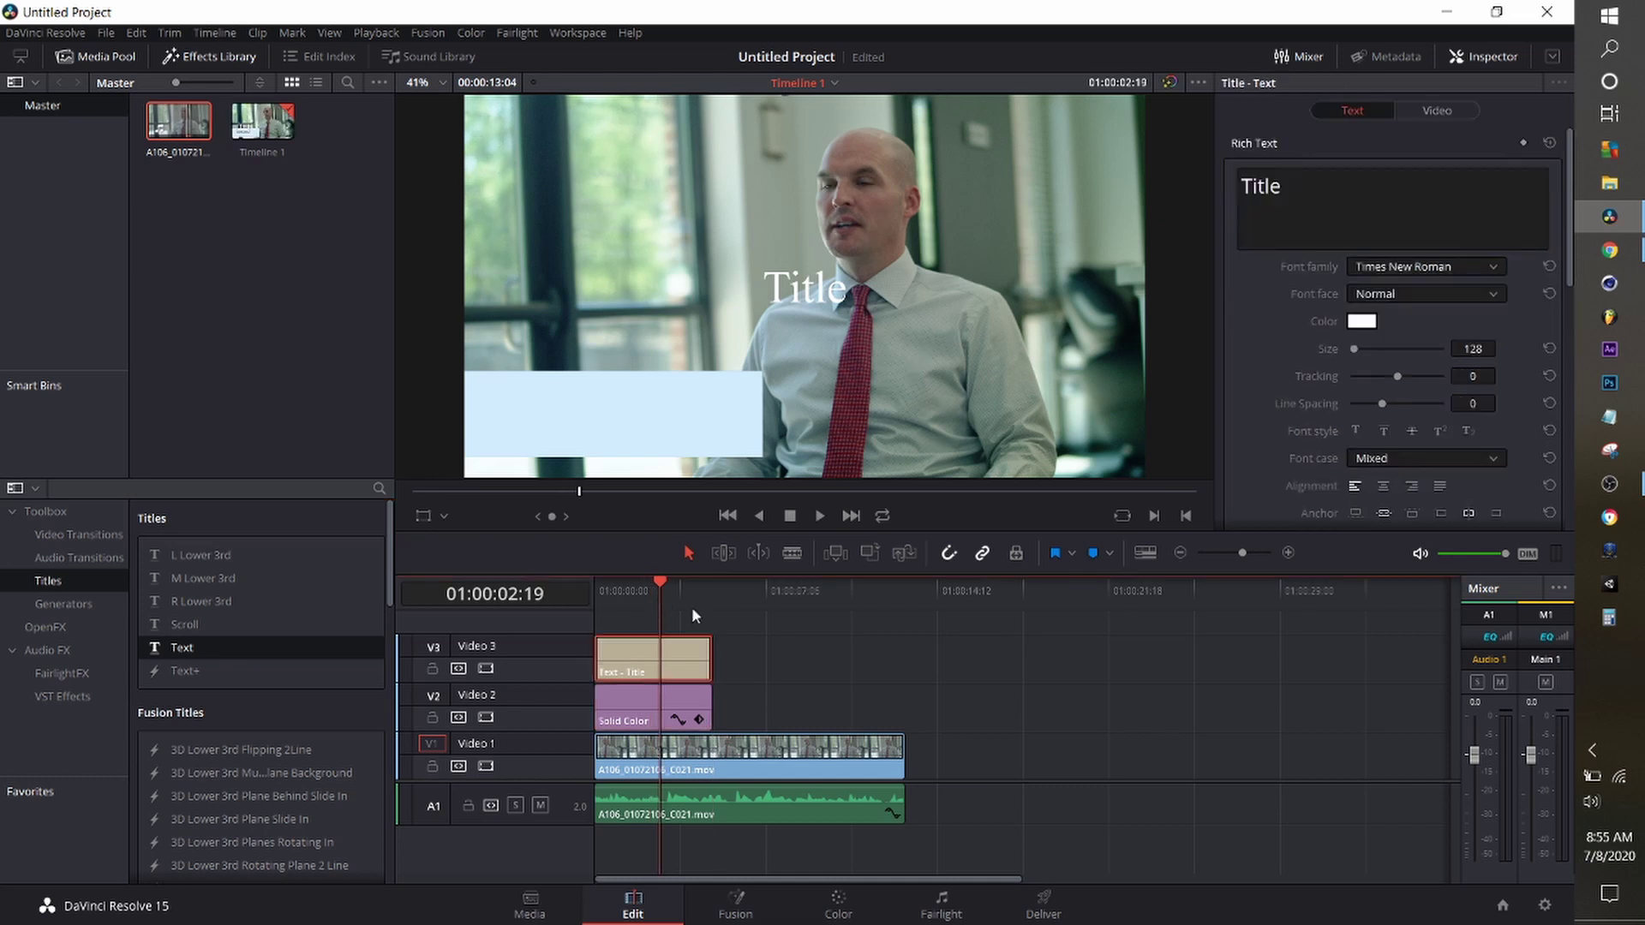
Set the name in bold HK Grotesk, shrink it and move it into the blue bar.
key(ctrl+a)
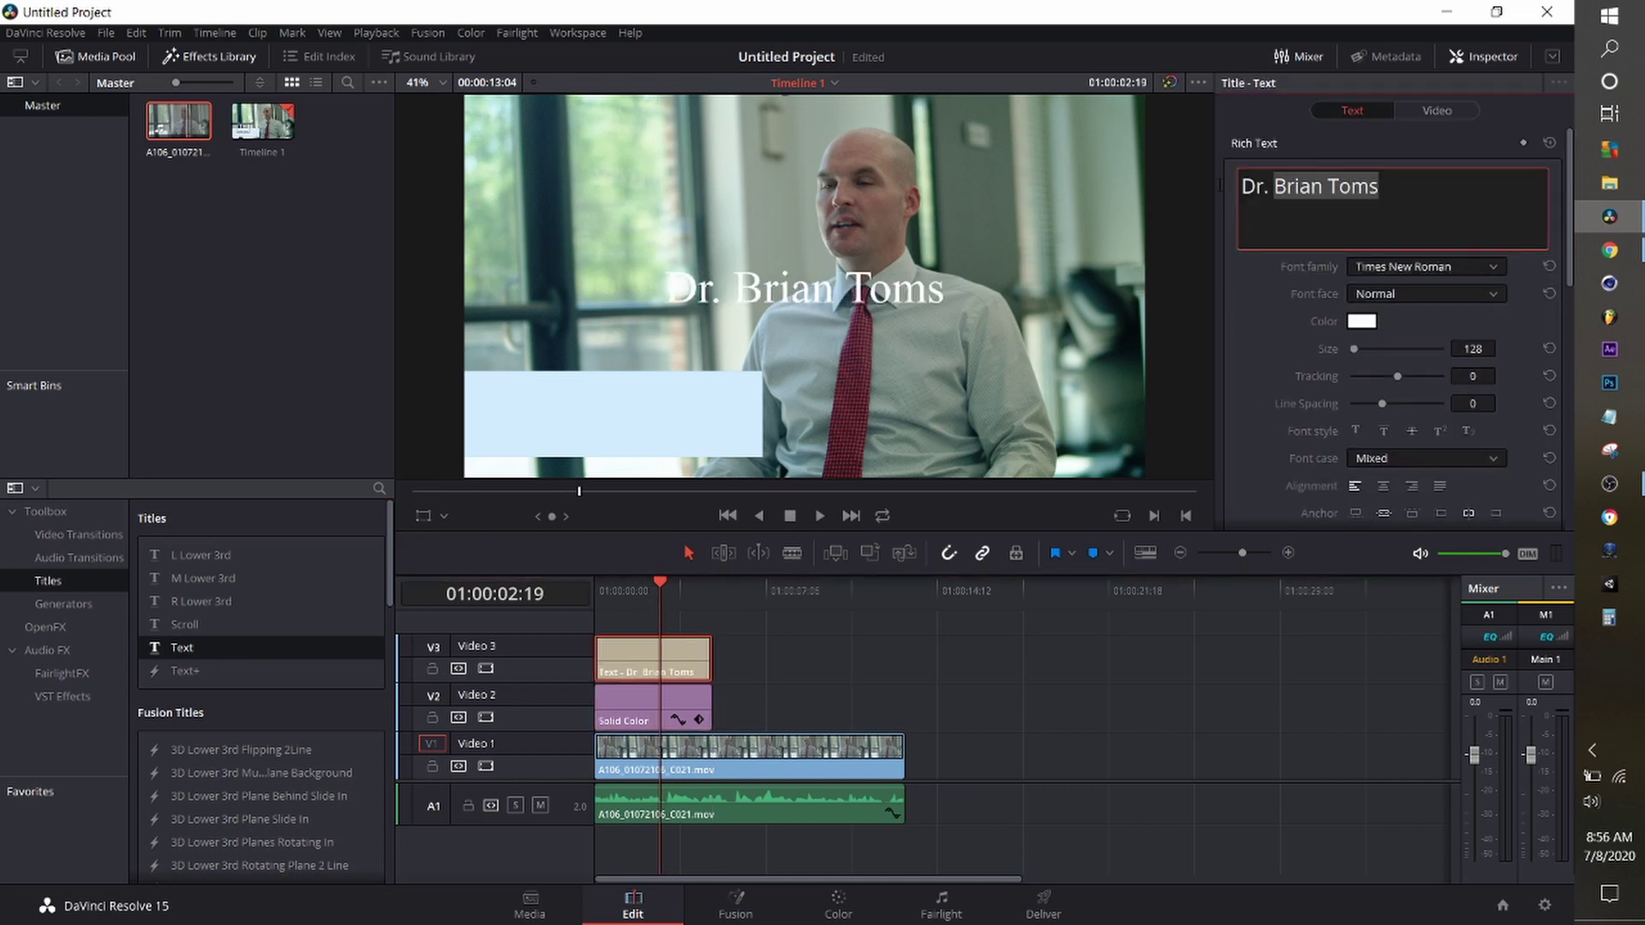
click(1395, 268)
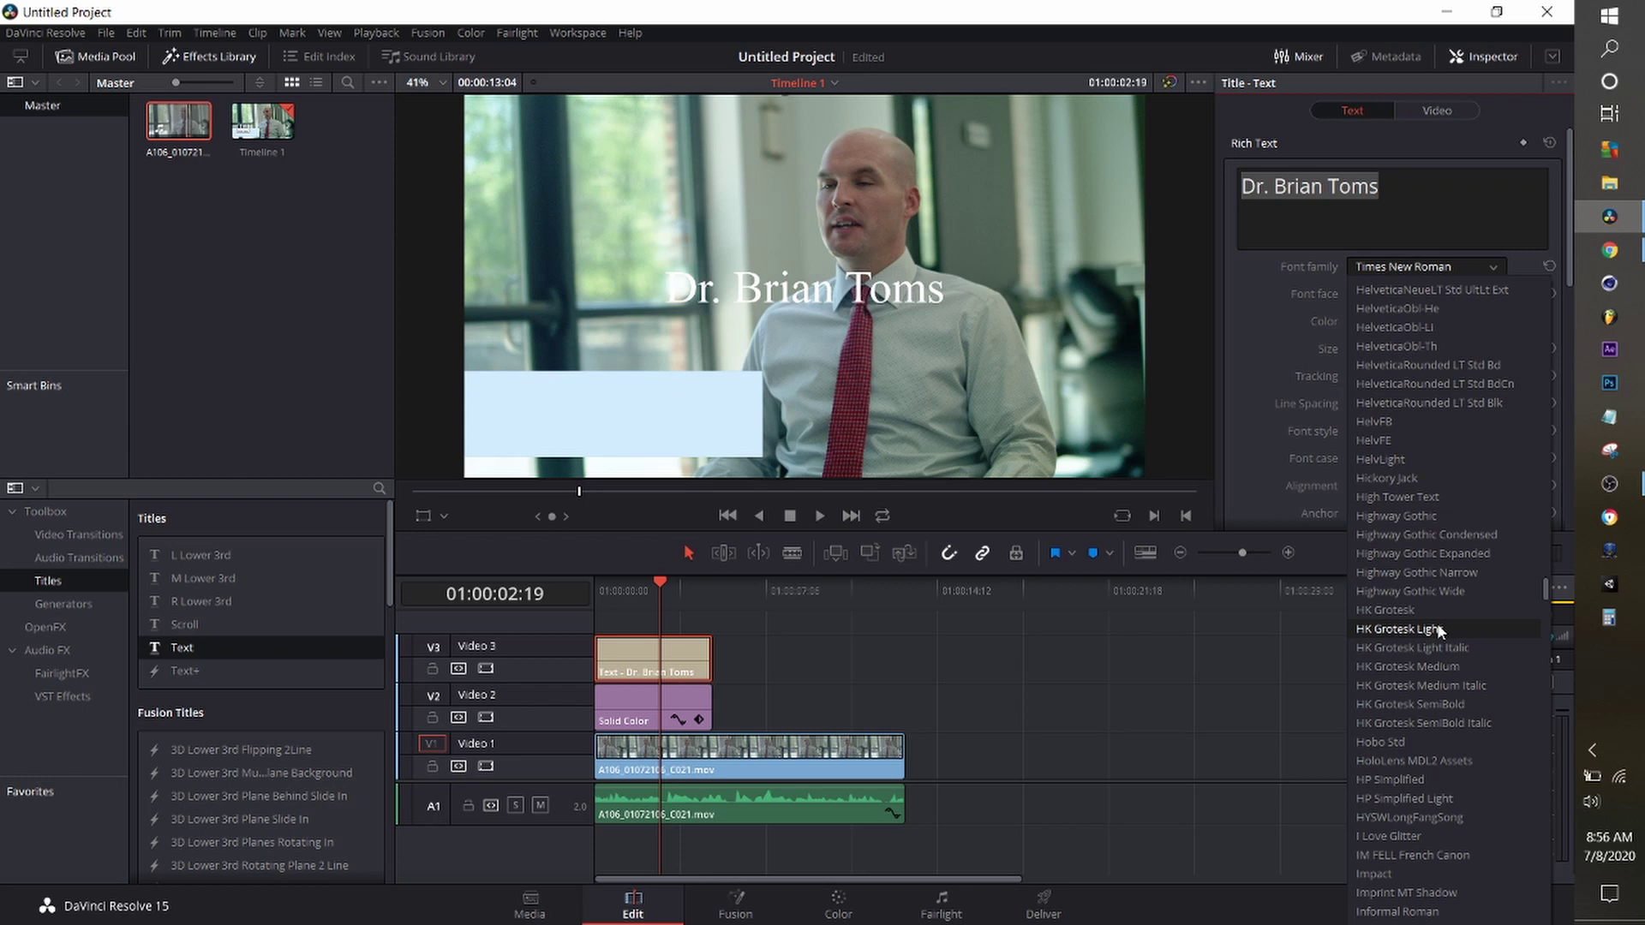
click(1437, 628)
click(1426, 293)
click(1435, 350)
click(1437, 111)
drag(1388, 307, 1358, 279)
drag(1475, 306, 1448, 306)
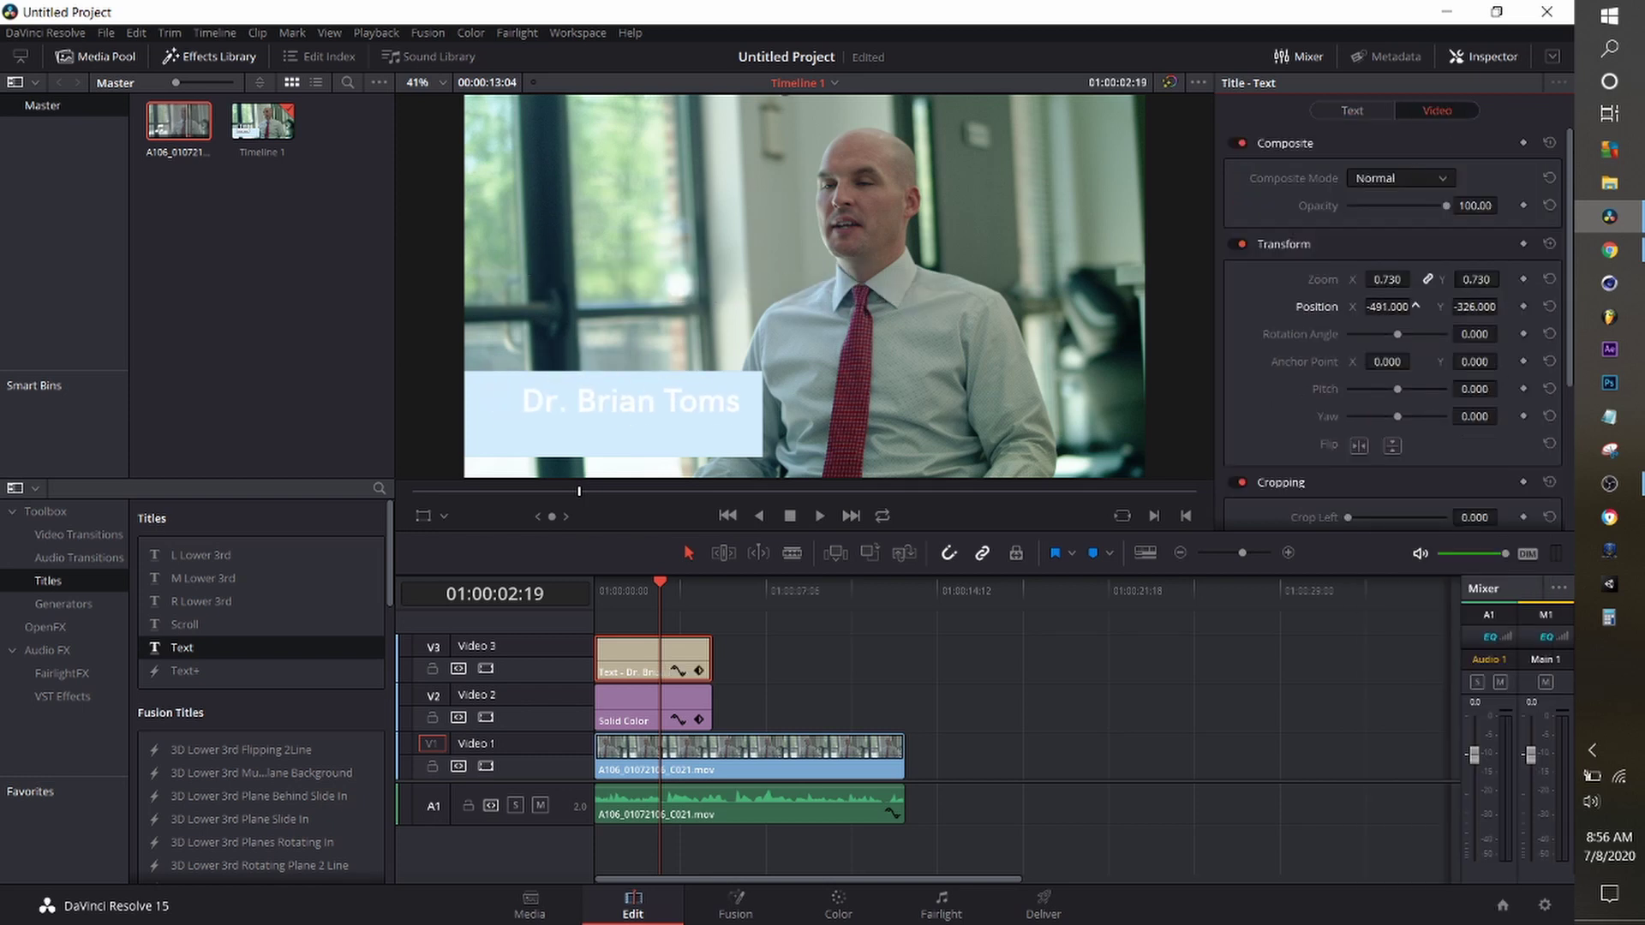
Add a second line 'owner, phd' below the name and select it.
click(1352, 111)
click(1396, 187)
key(Return)
text(owner, phd)
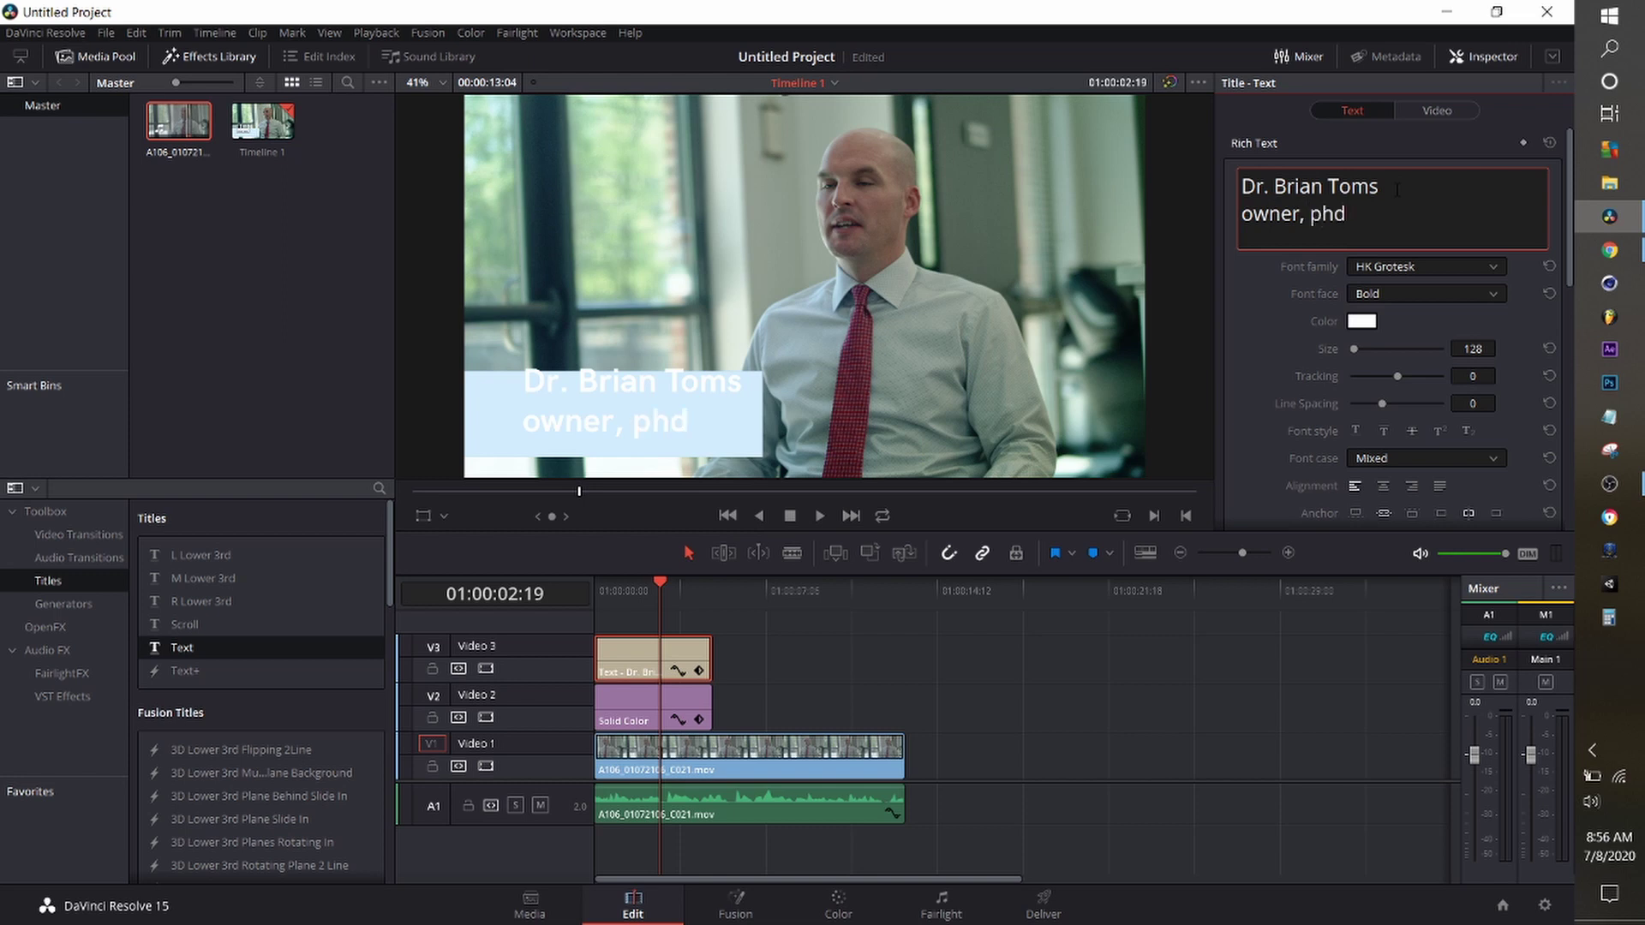
key(ctrl+shift+Left)
key(ctrl+shift+Left)
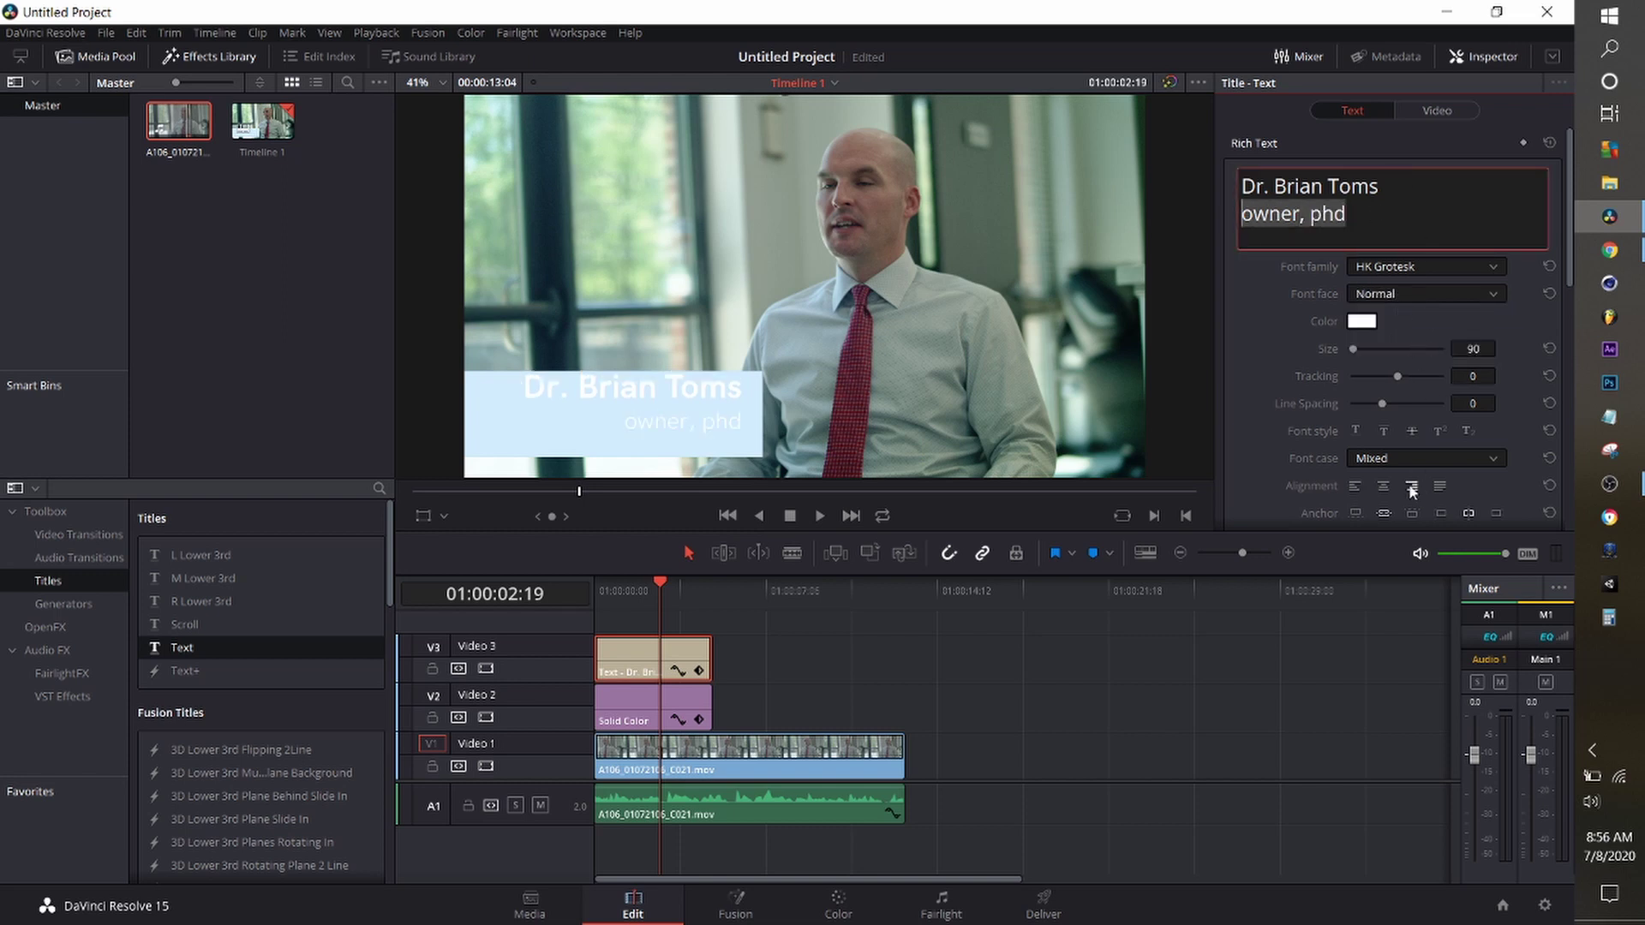
Adjust the title's position settings, then select both lines of text.
click(1437, 111)
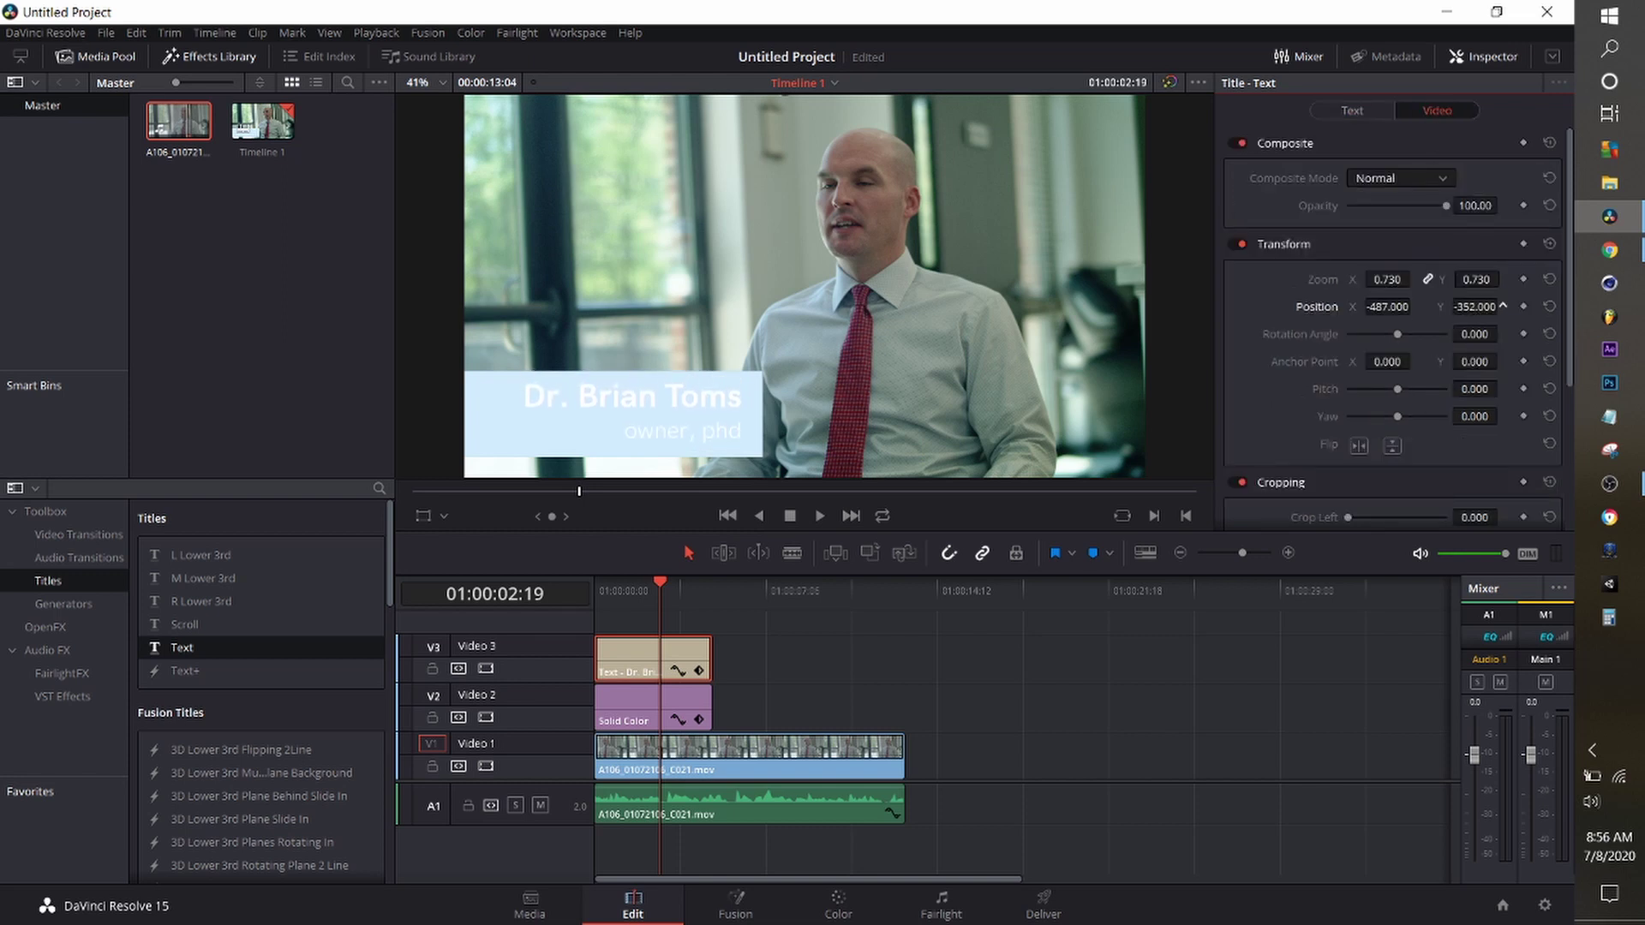
click(1373, 111)
scroll(1530, 351, down, 1)
click(1390, 176)
key(ctrl+a)
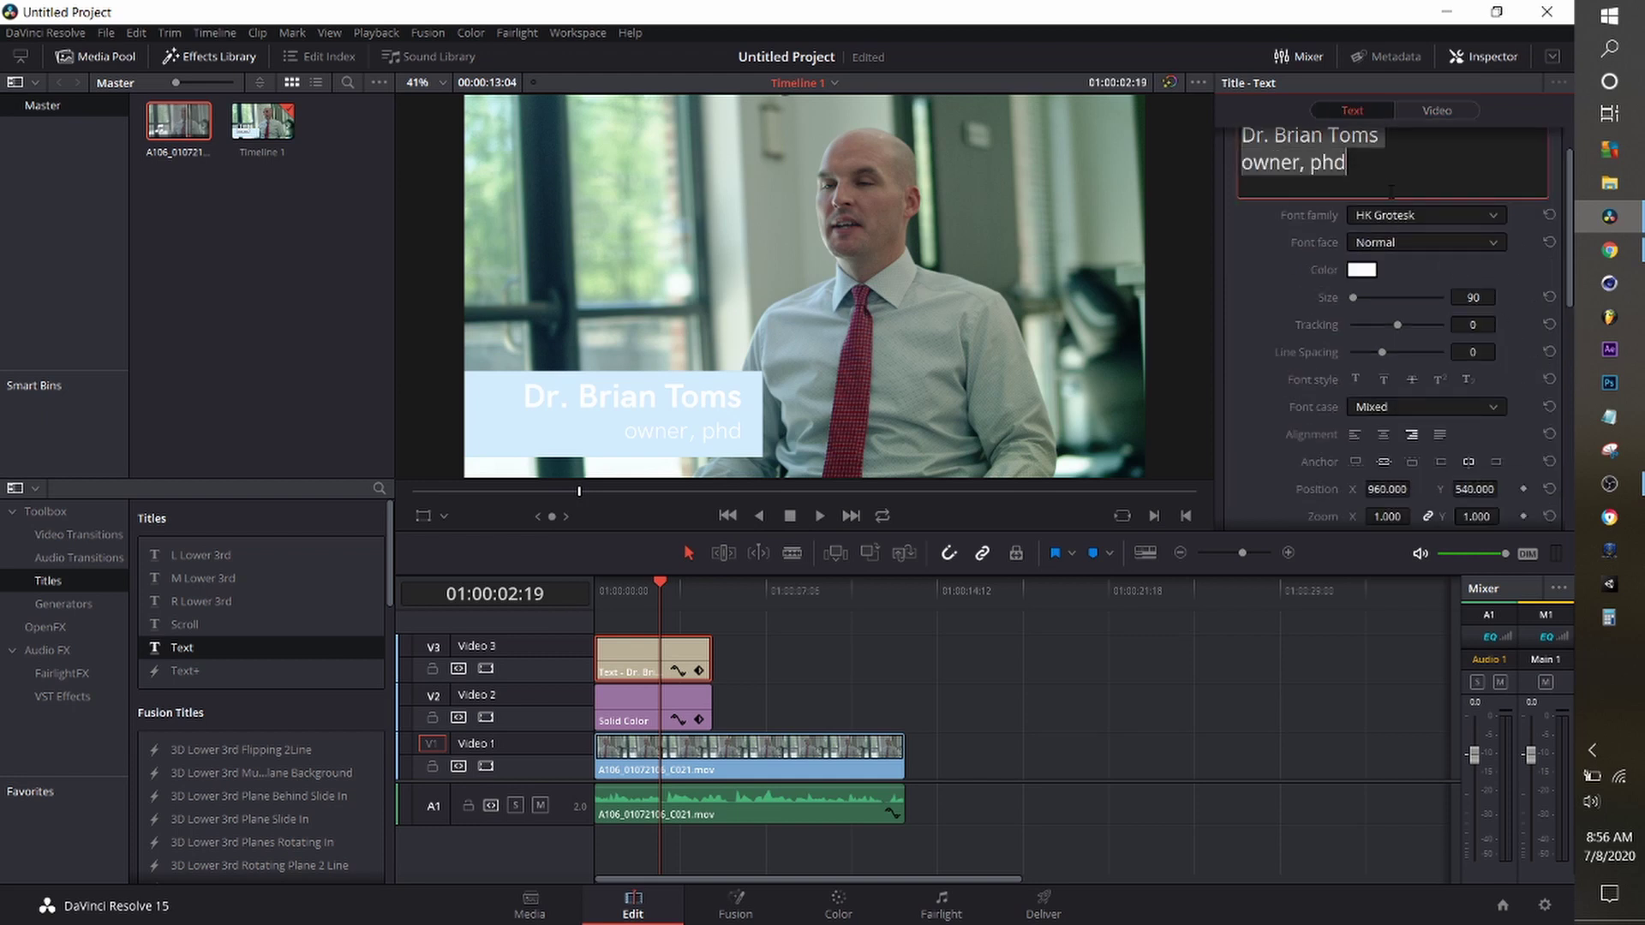
Change the Solid Color bar's colour to muted grey-blue #b3cad9.
scroll(1523, 374, down, 4)
click(651, 701)
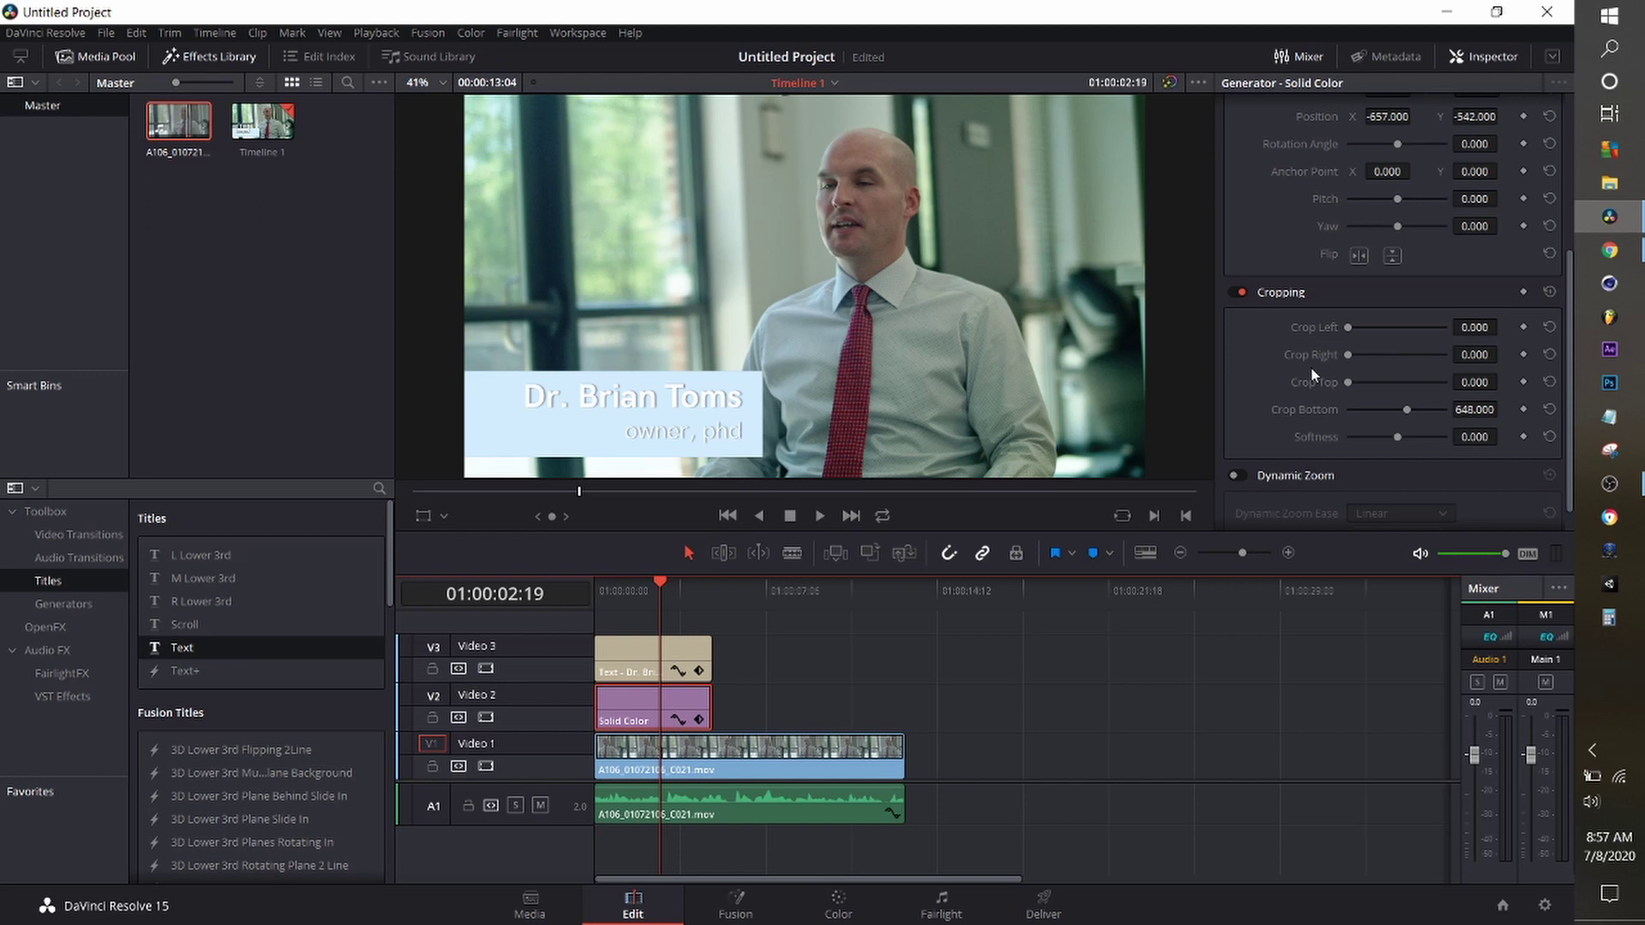
click(1362, 171)
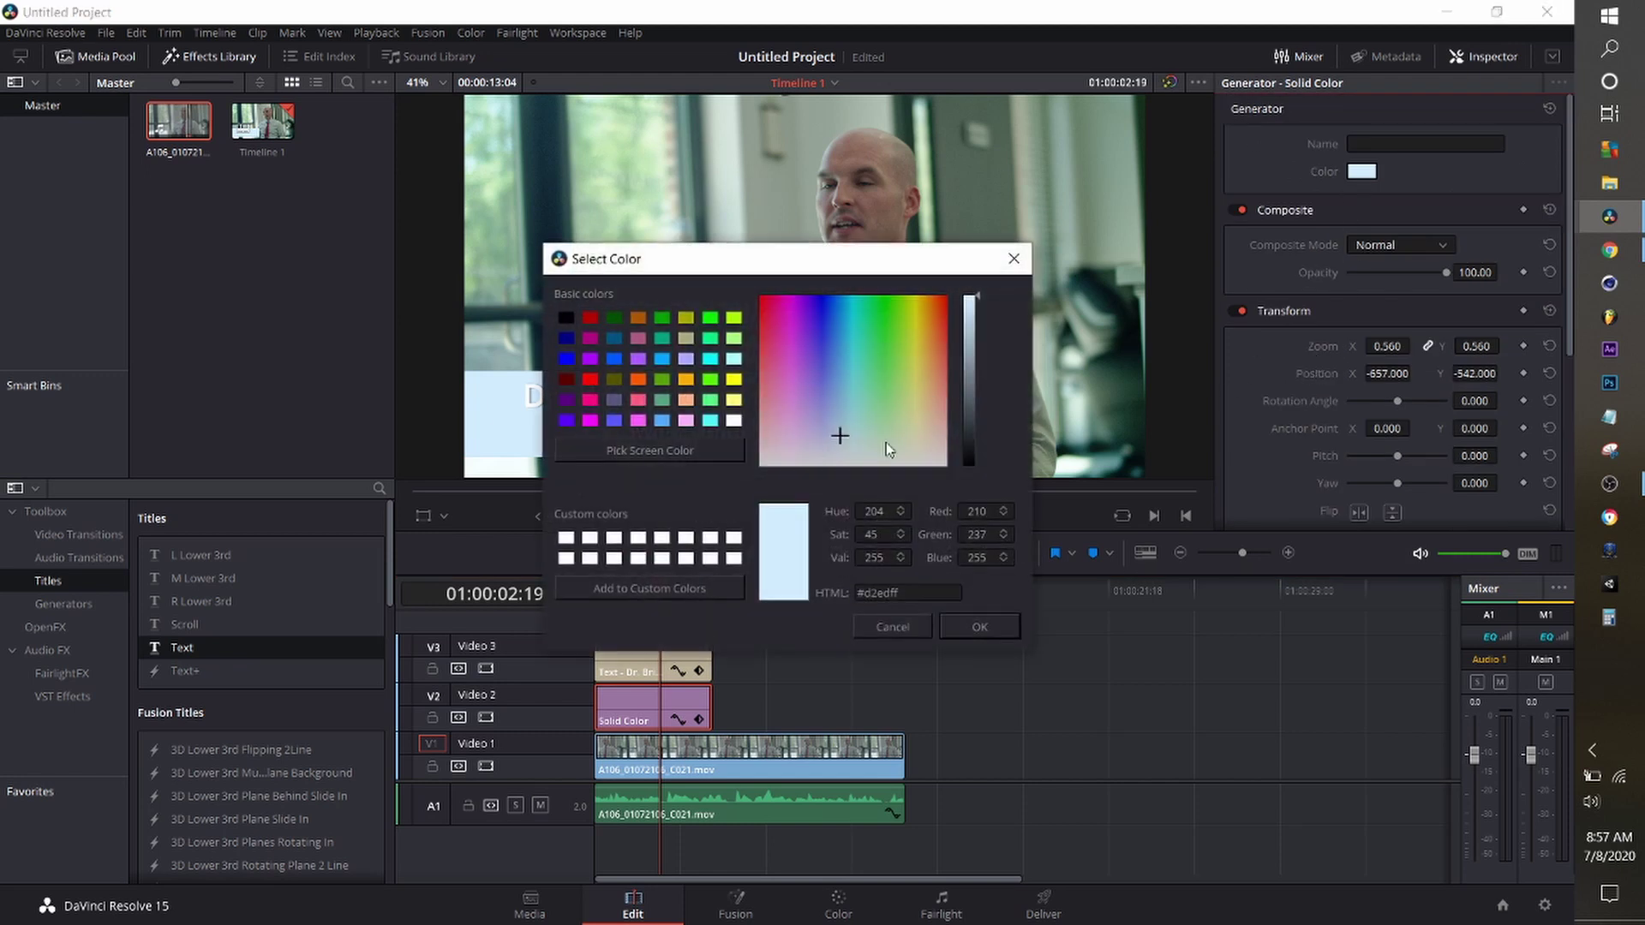
click(975, 327)
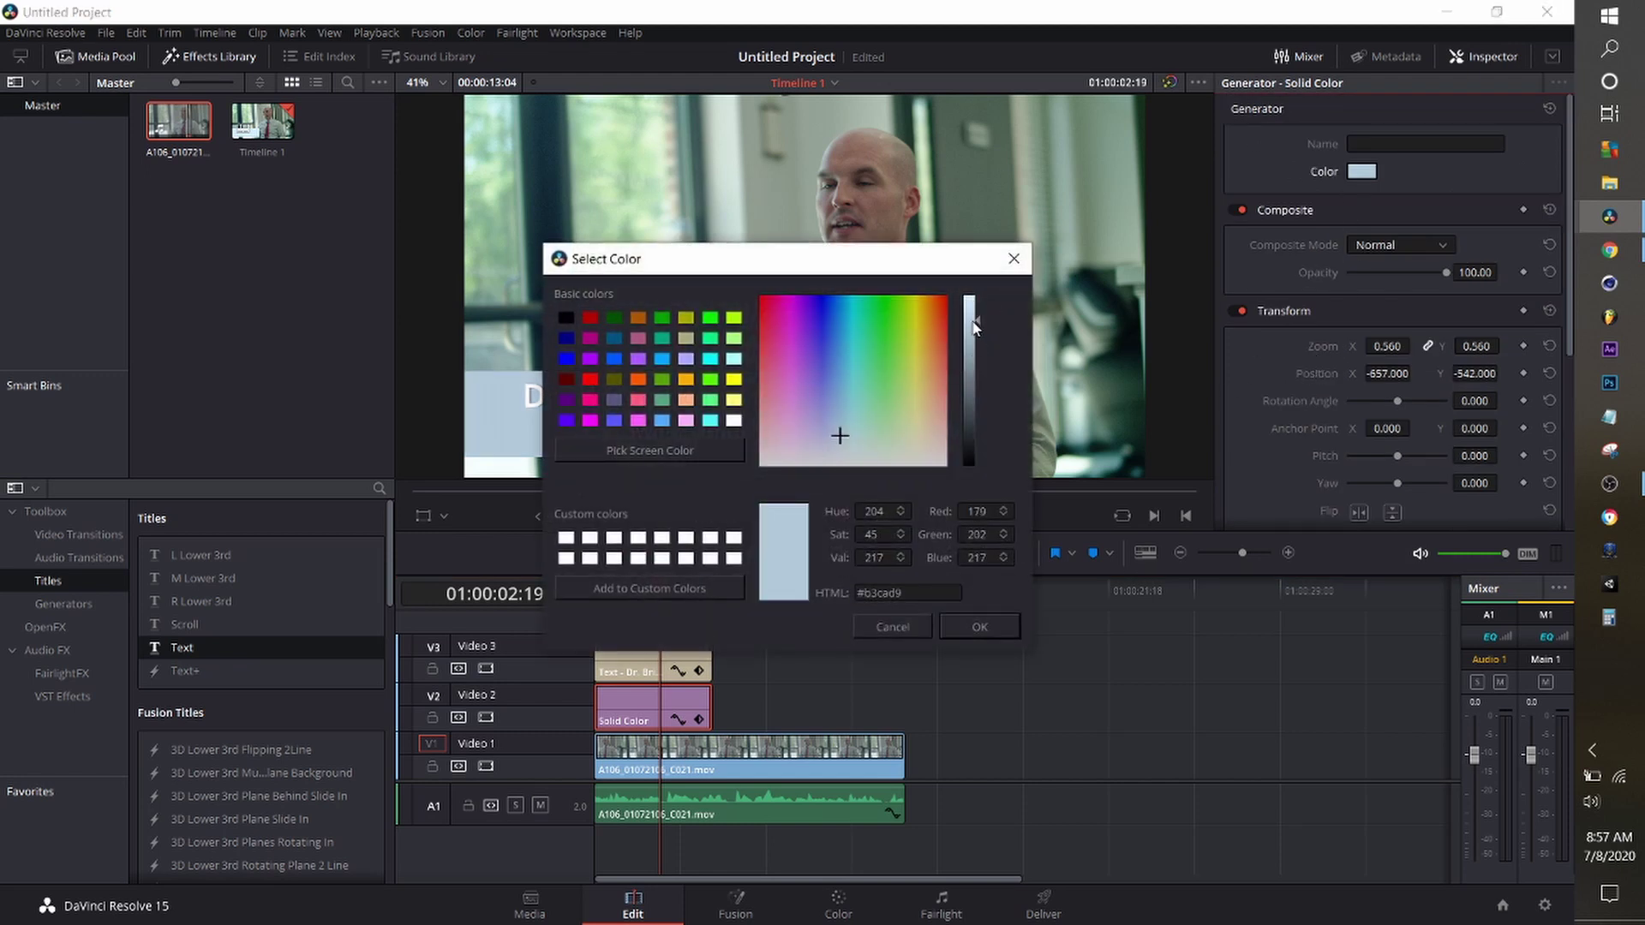
click(973, 628)
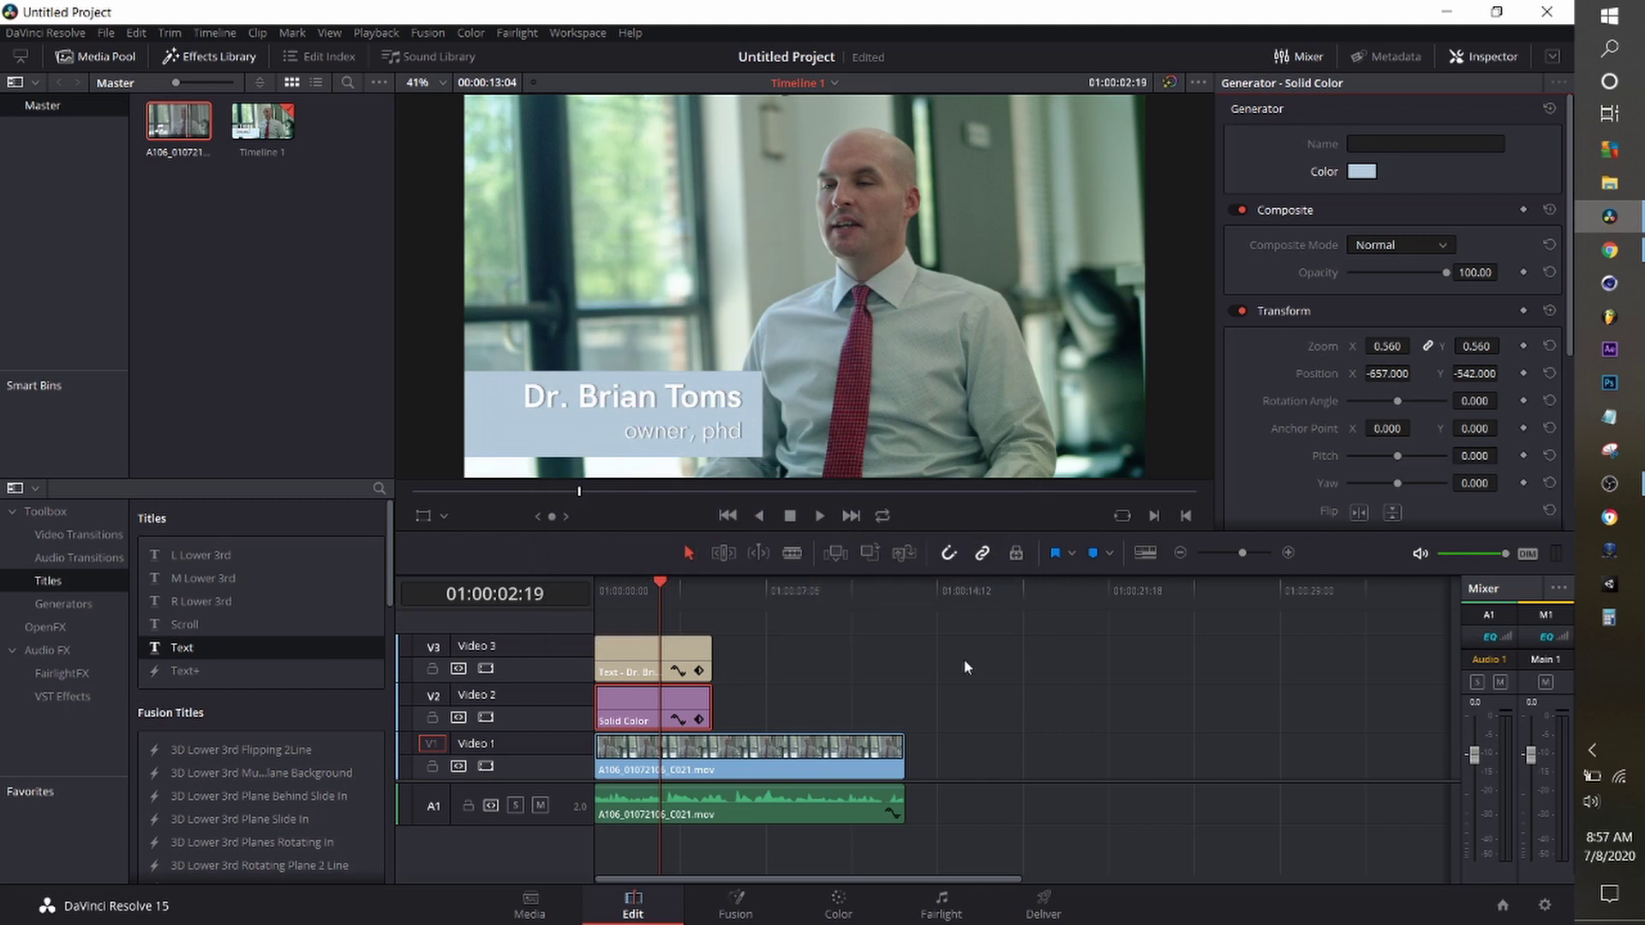
Add a Slide transition to the start of the title and preview it.
click(89, 536)
scroll(238, 615, down, 6)
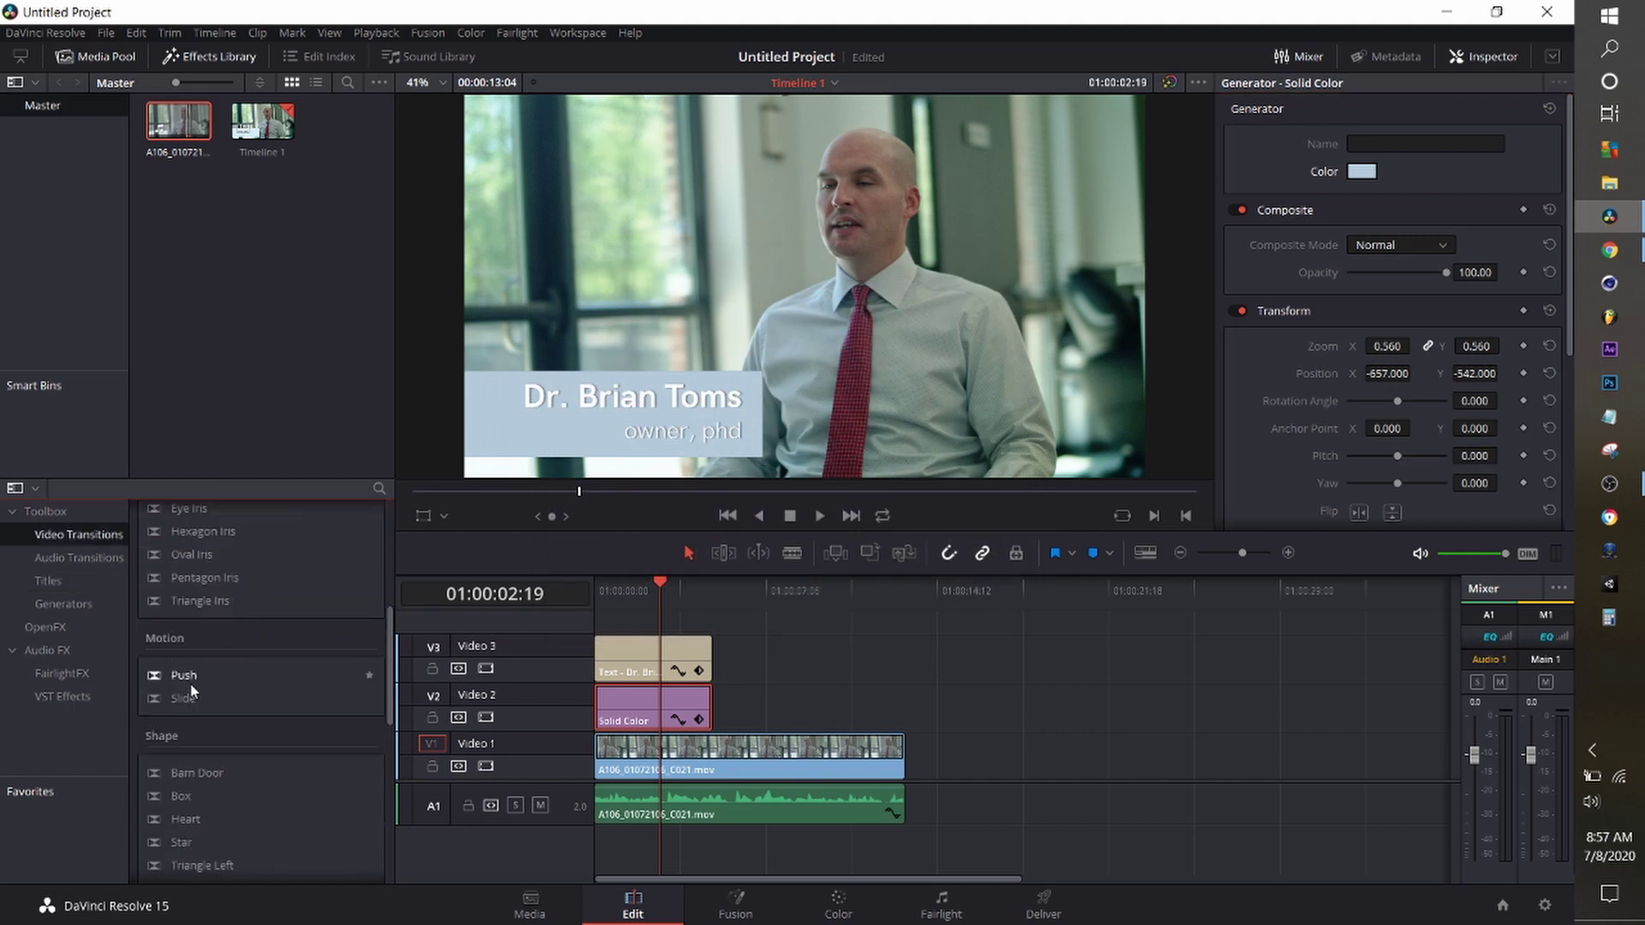
drag(184, 698, 607, 613)
key(Home)
key(space)
key(space)
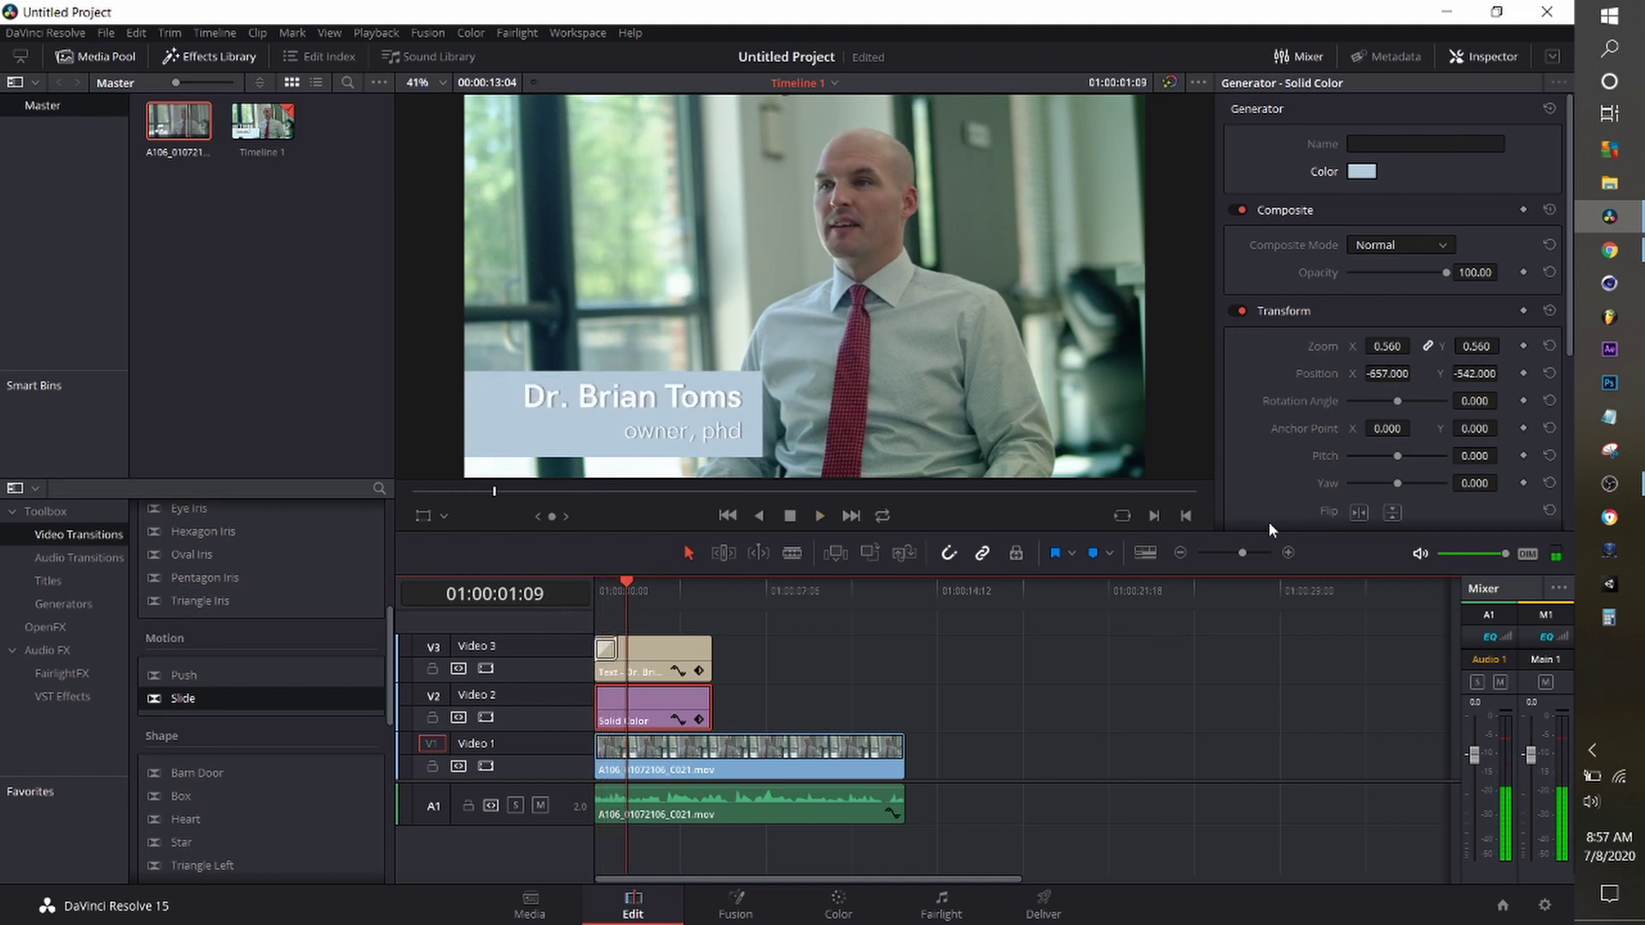
scroll(897, 610, up, 3)
Set the slide's easing to In & Out and lengthen it to 1.2 seconds.
click(651, 649)
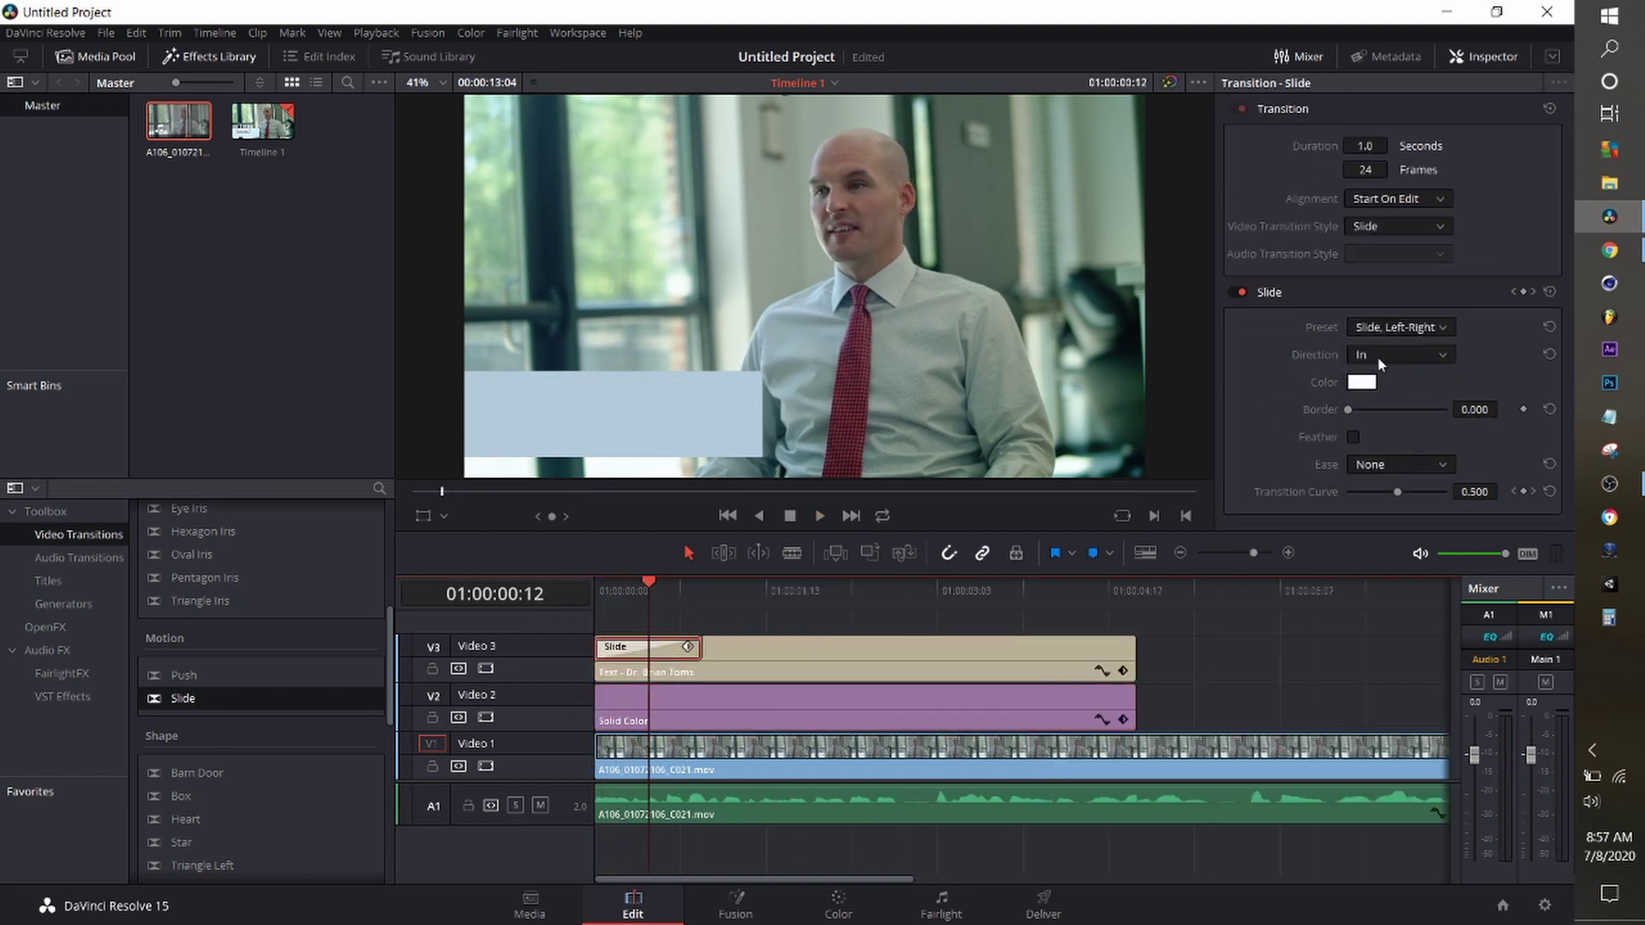
click(1427, 463)
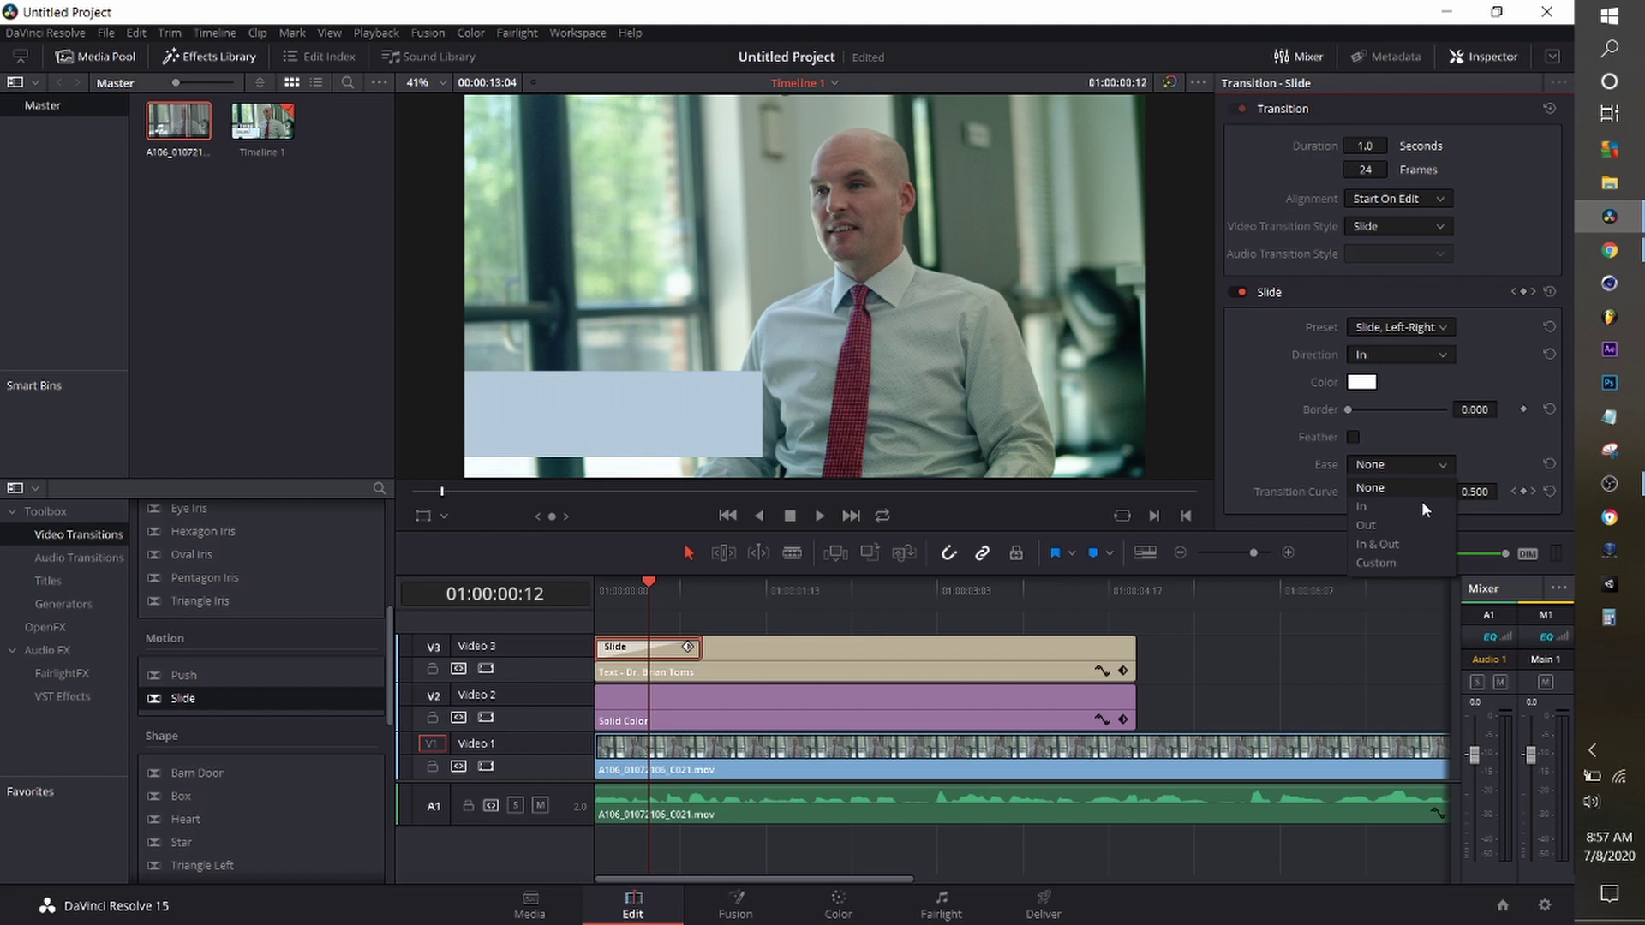
click(1423, 540)
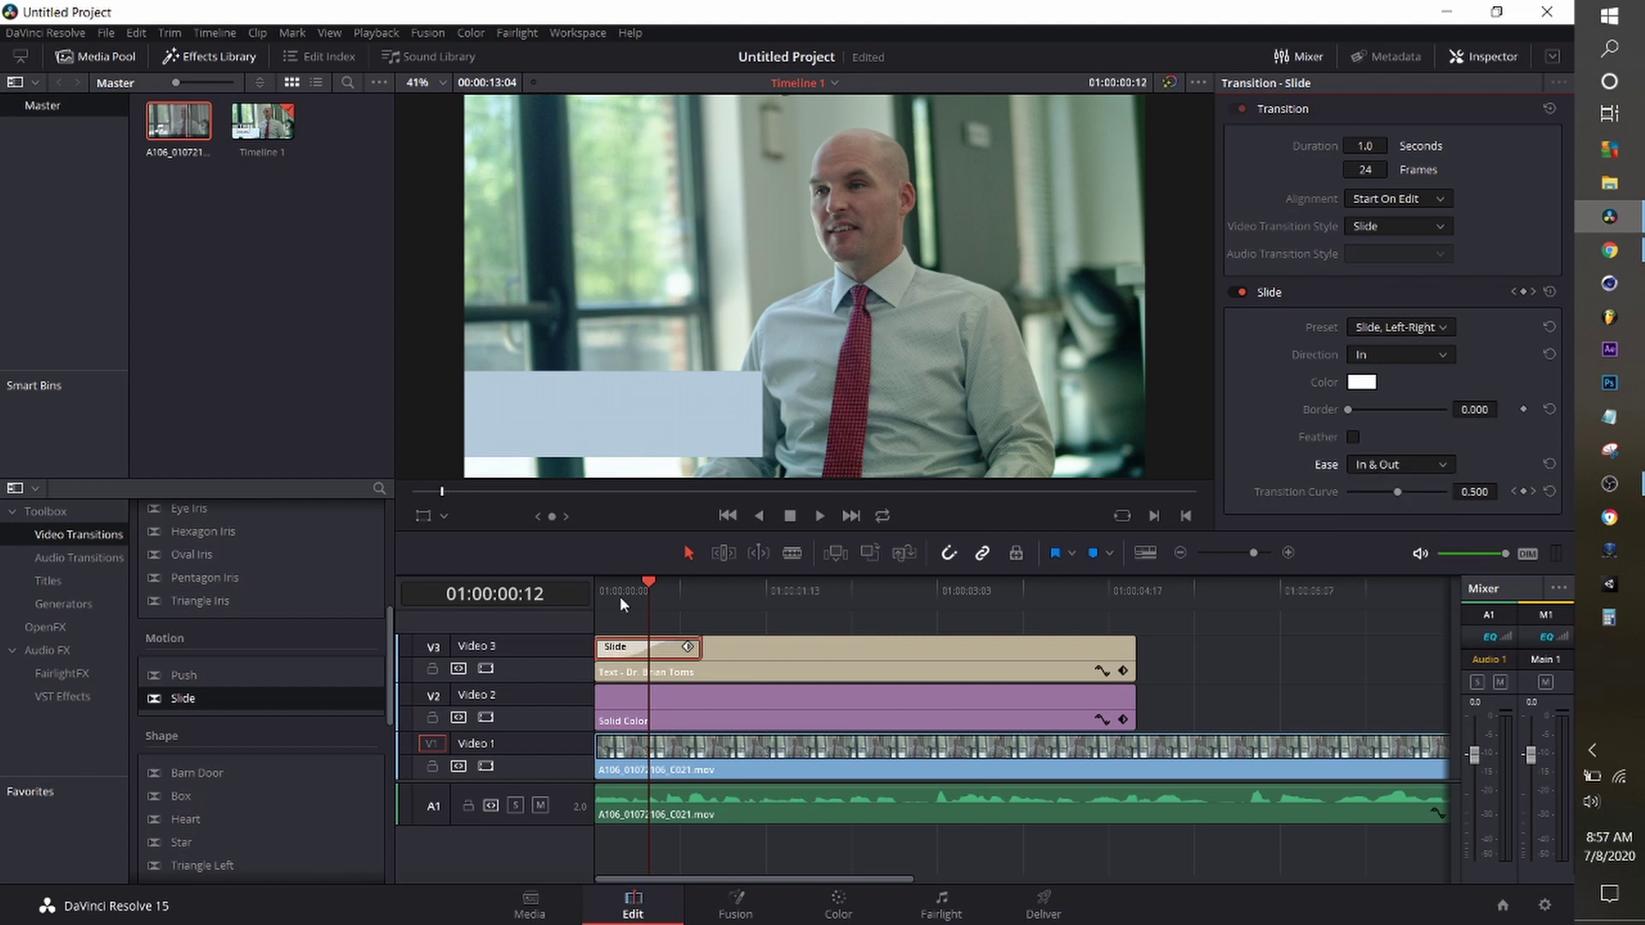
key(Home)
key(space)
key(space)
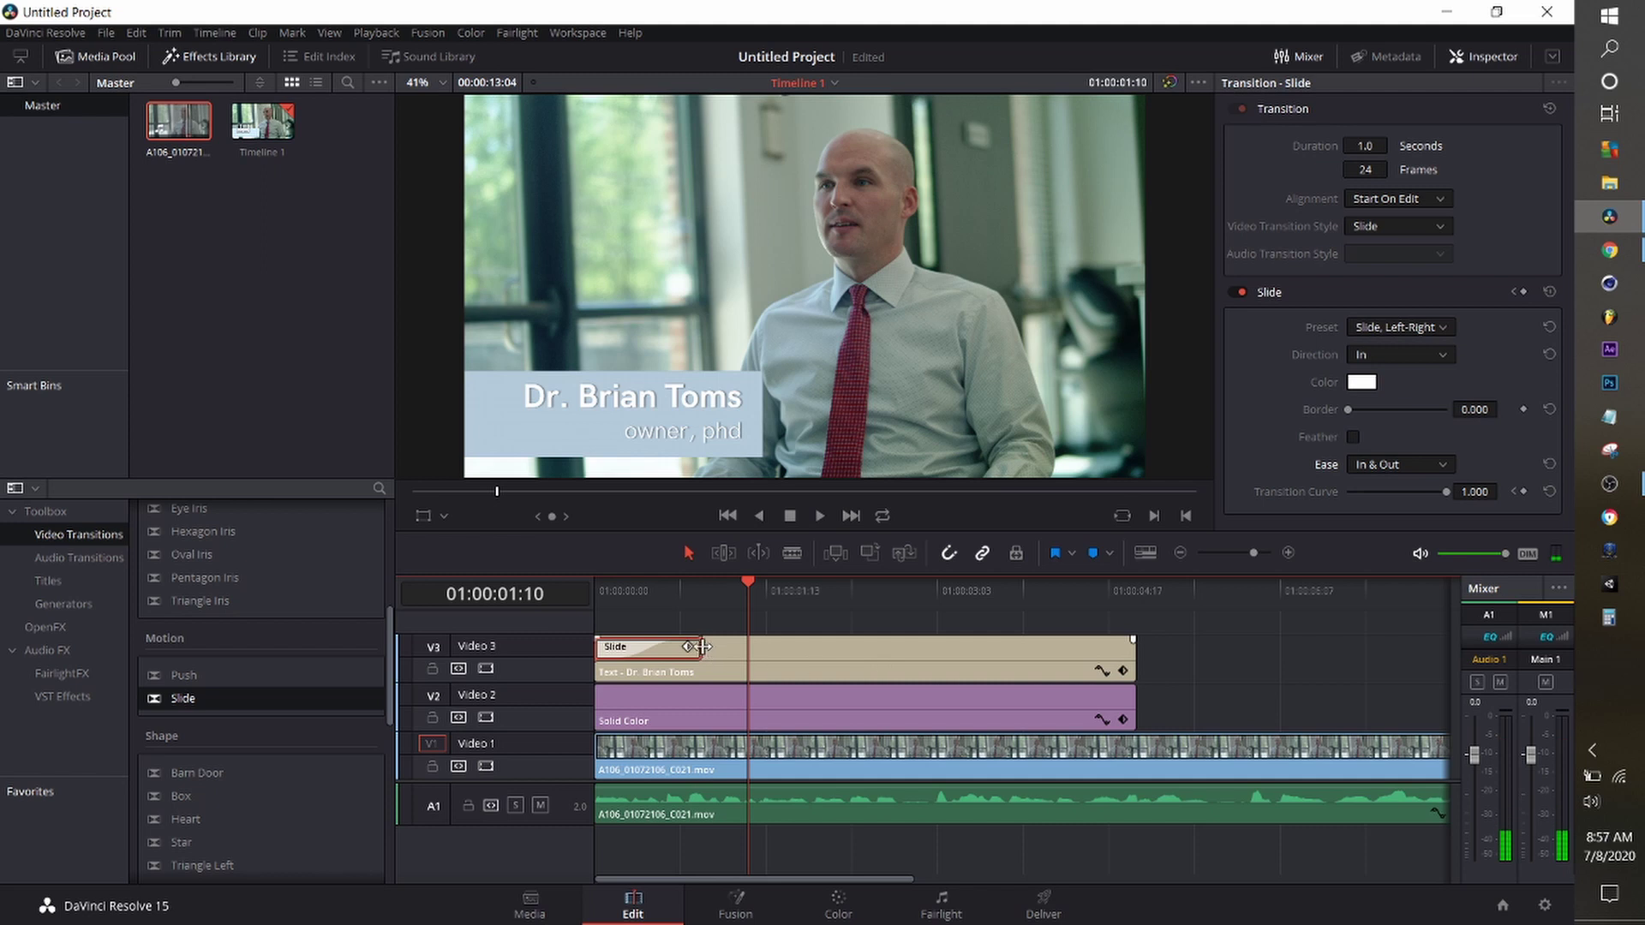
drag(703, 647, 718, 647)
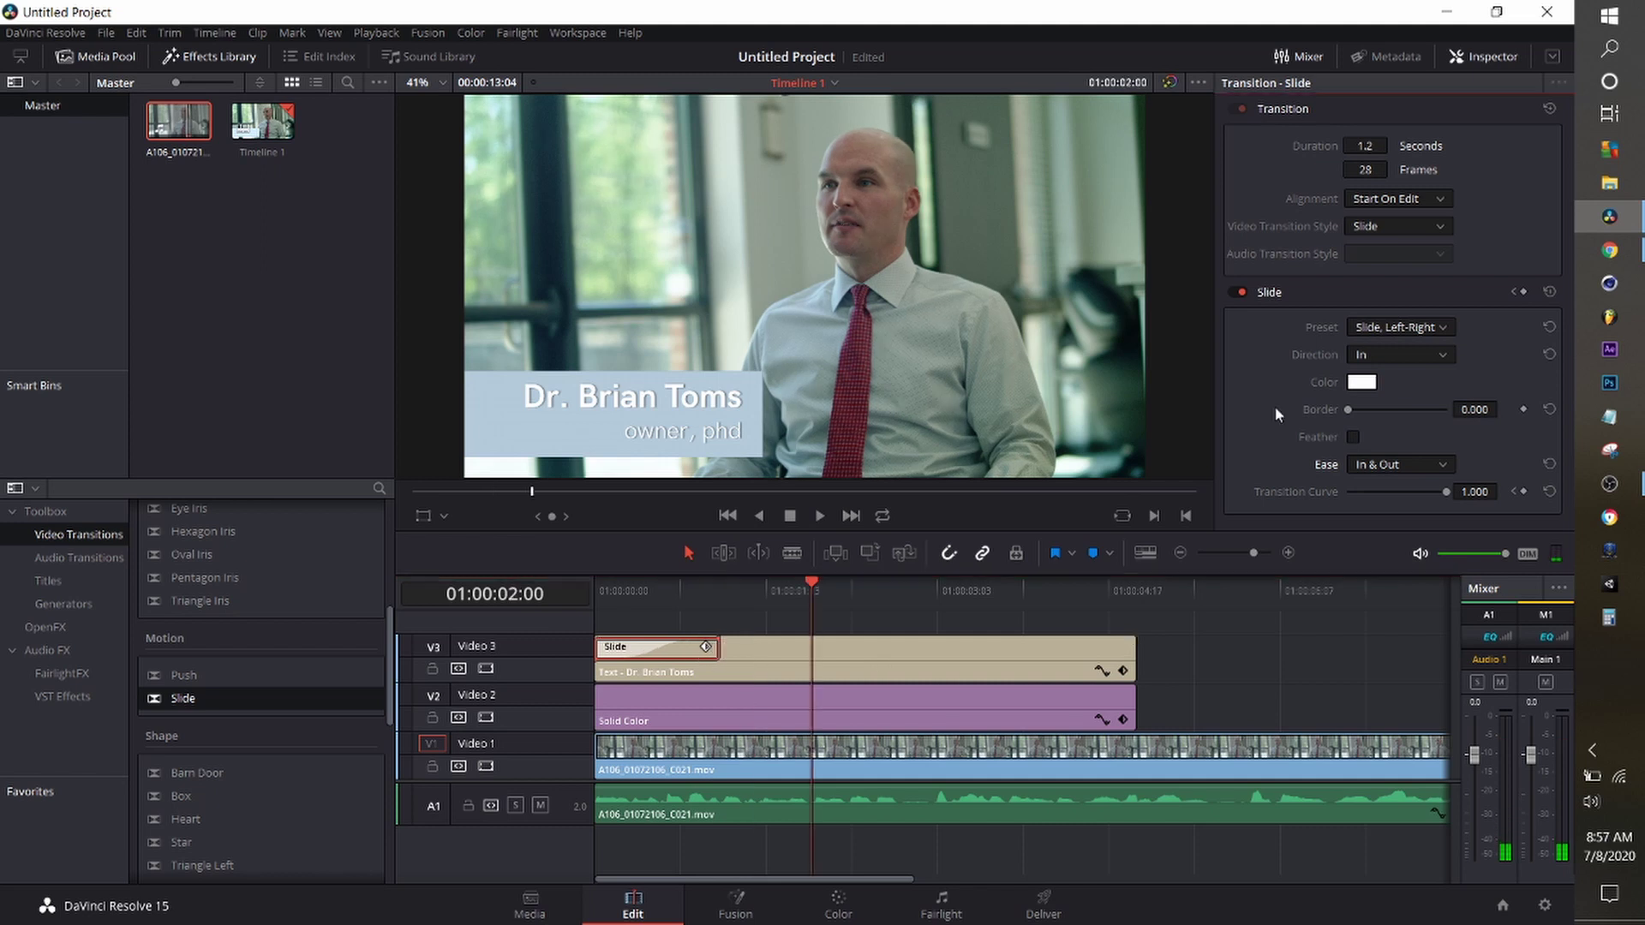
Save the Slide transition as a transition preset named 'Tut Preset'.
right_click(656, 652)
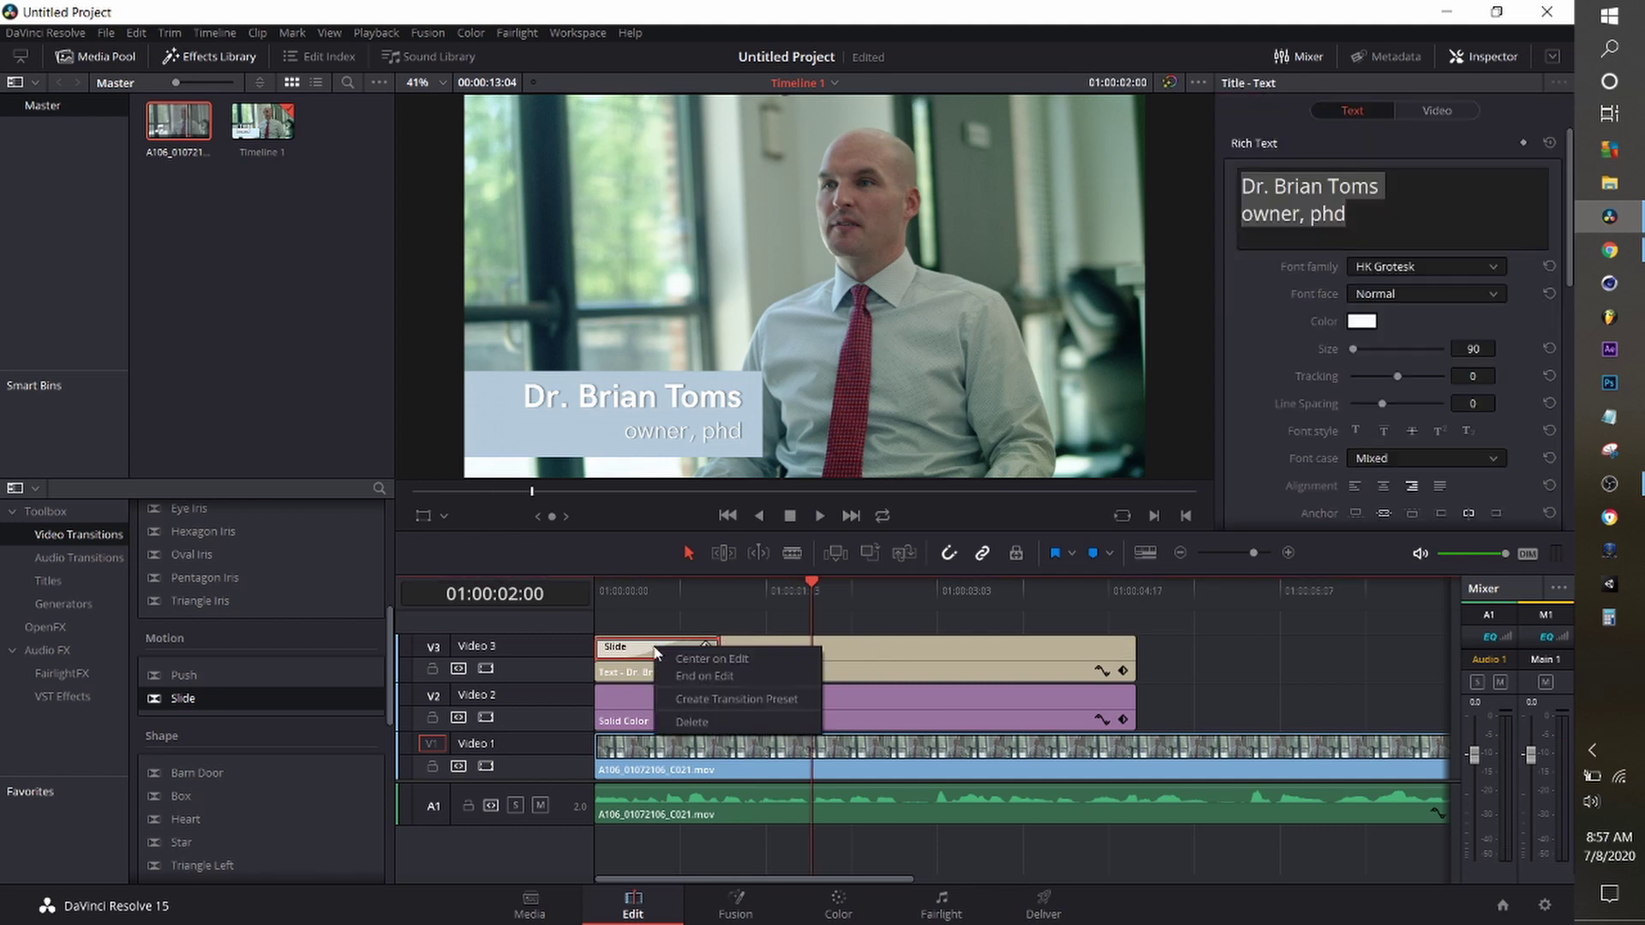
click(696, 700)
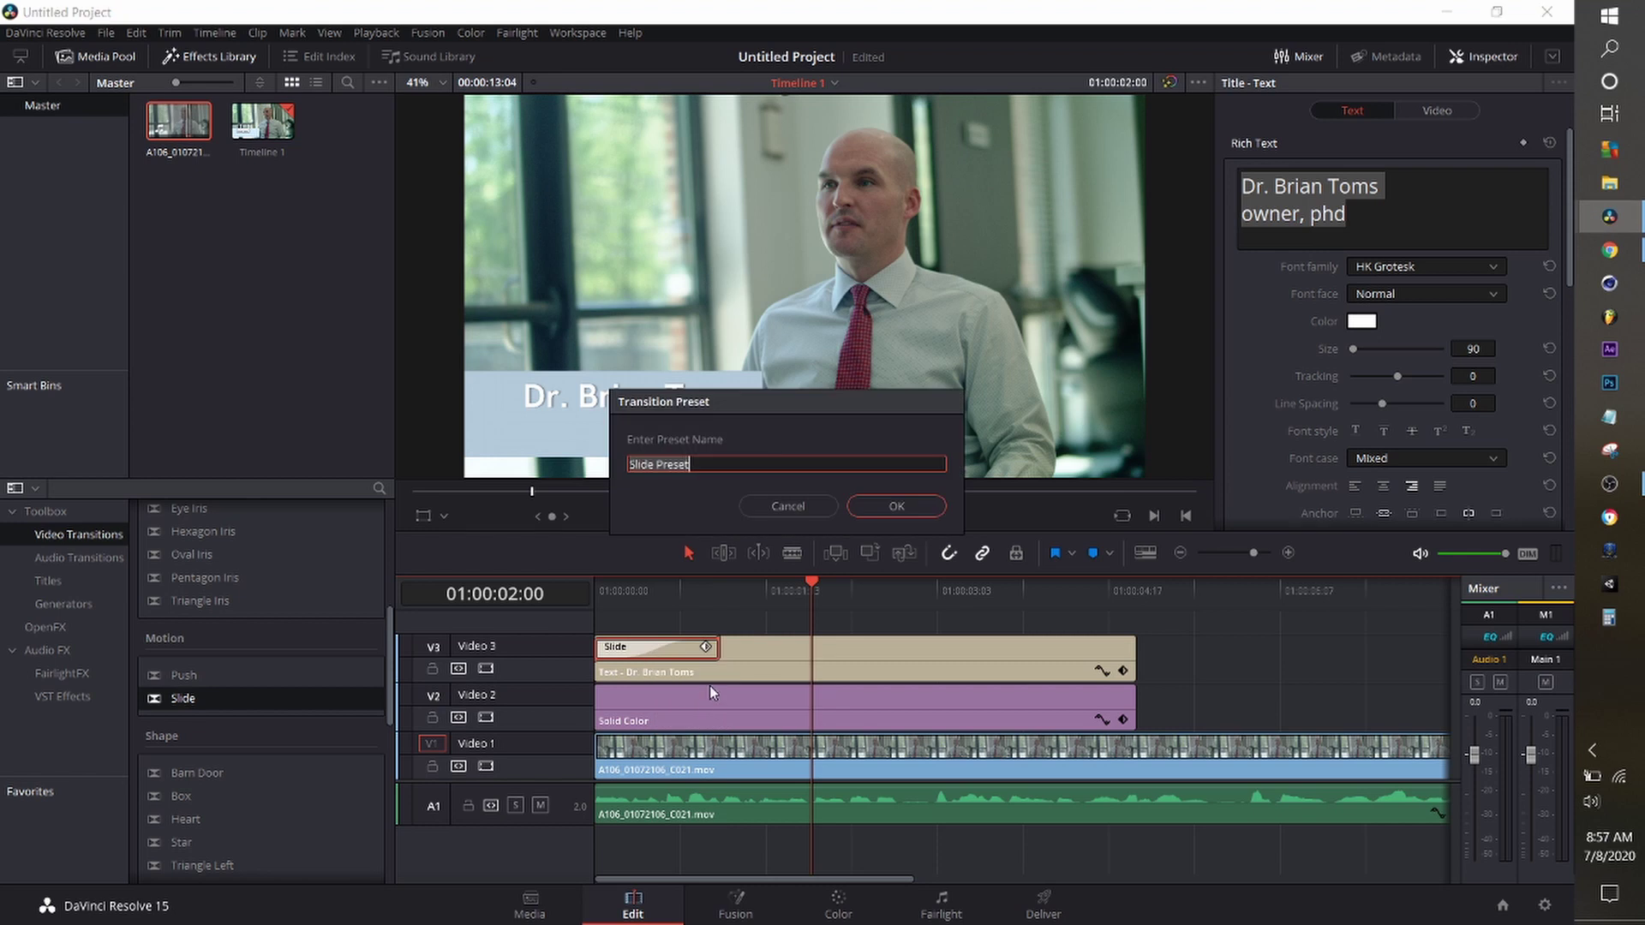
text(Tut Preset)
key(Return)
scroll(295, 733, down, 10)
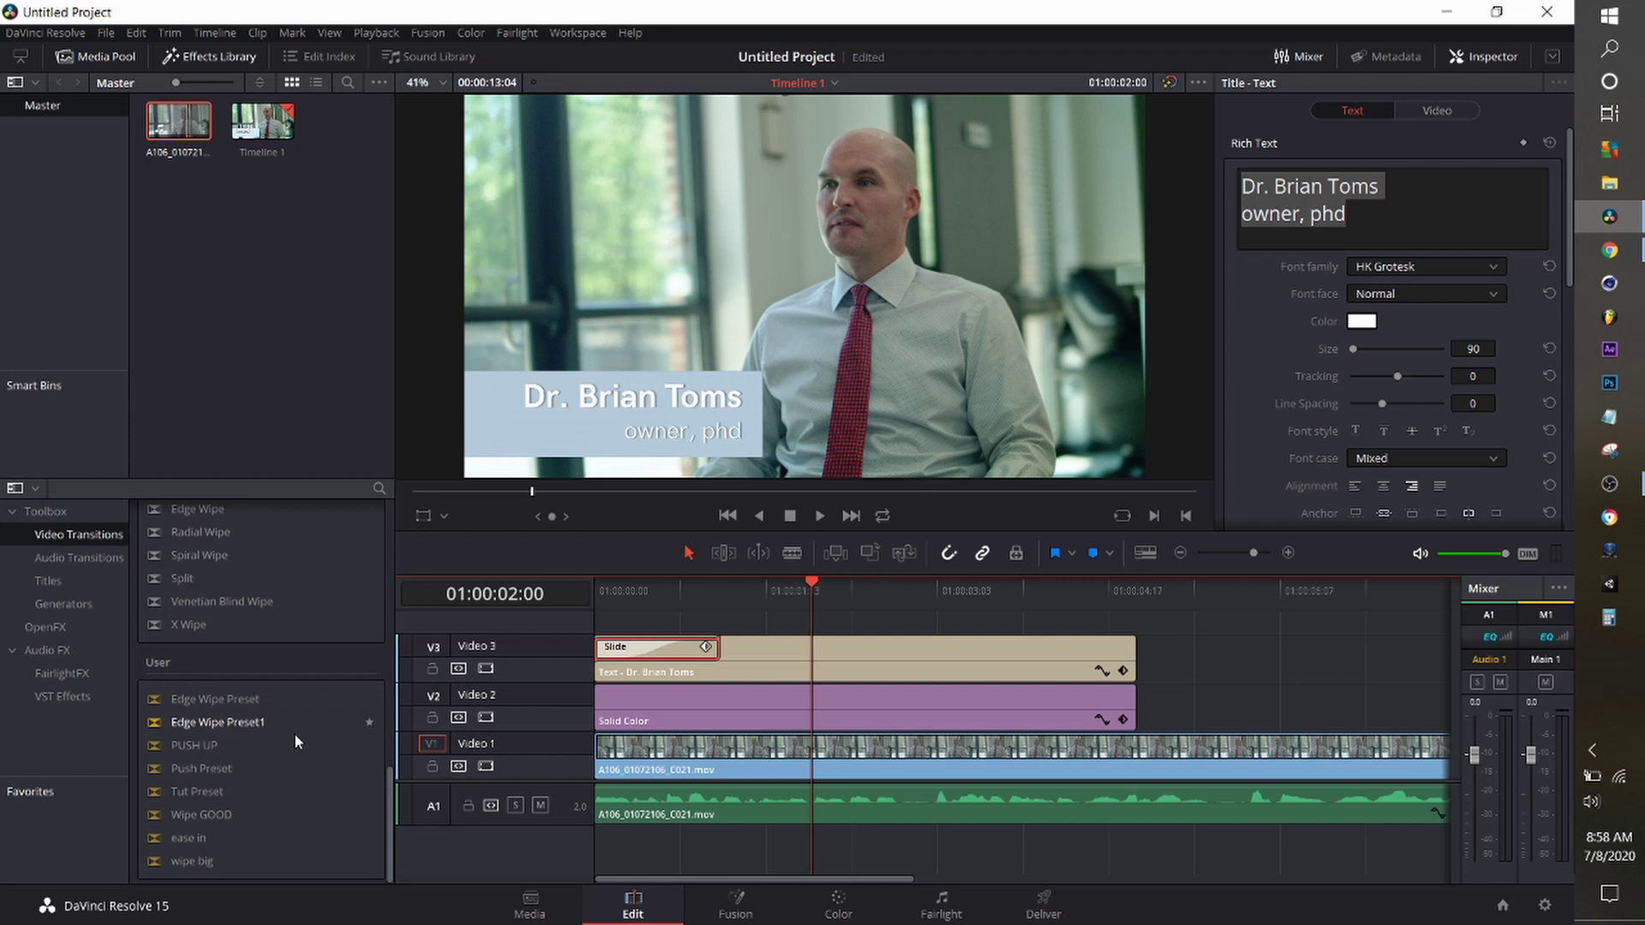
Apply Tut Preset to the colour bar's start and to the ends of both clips.
click(213, 792)
drag(213, 792, 610, 708)
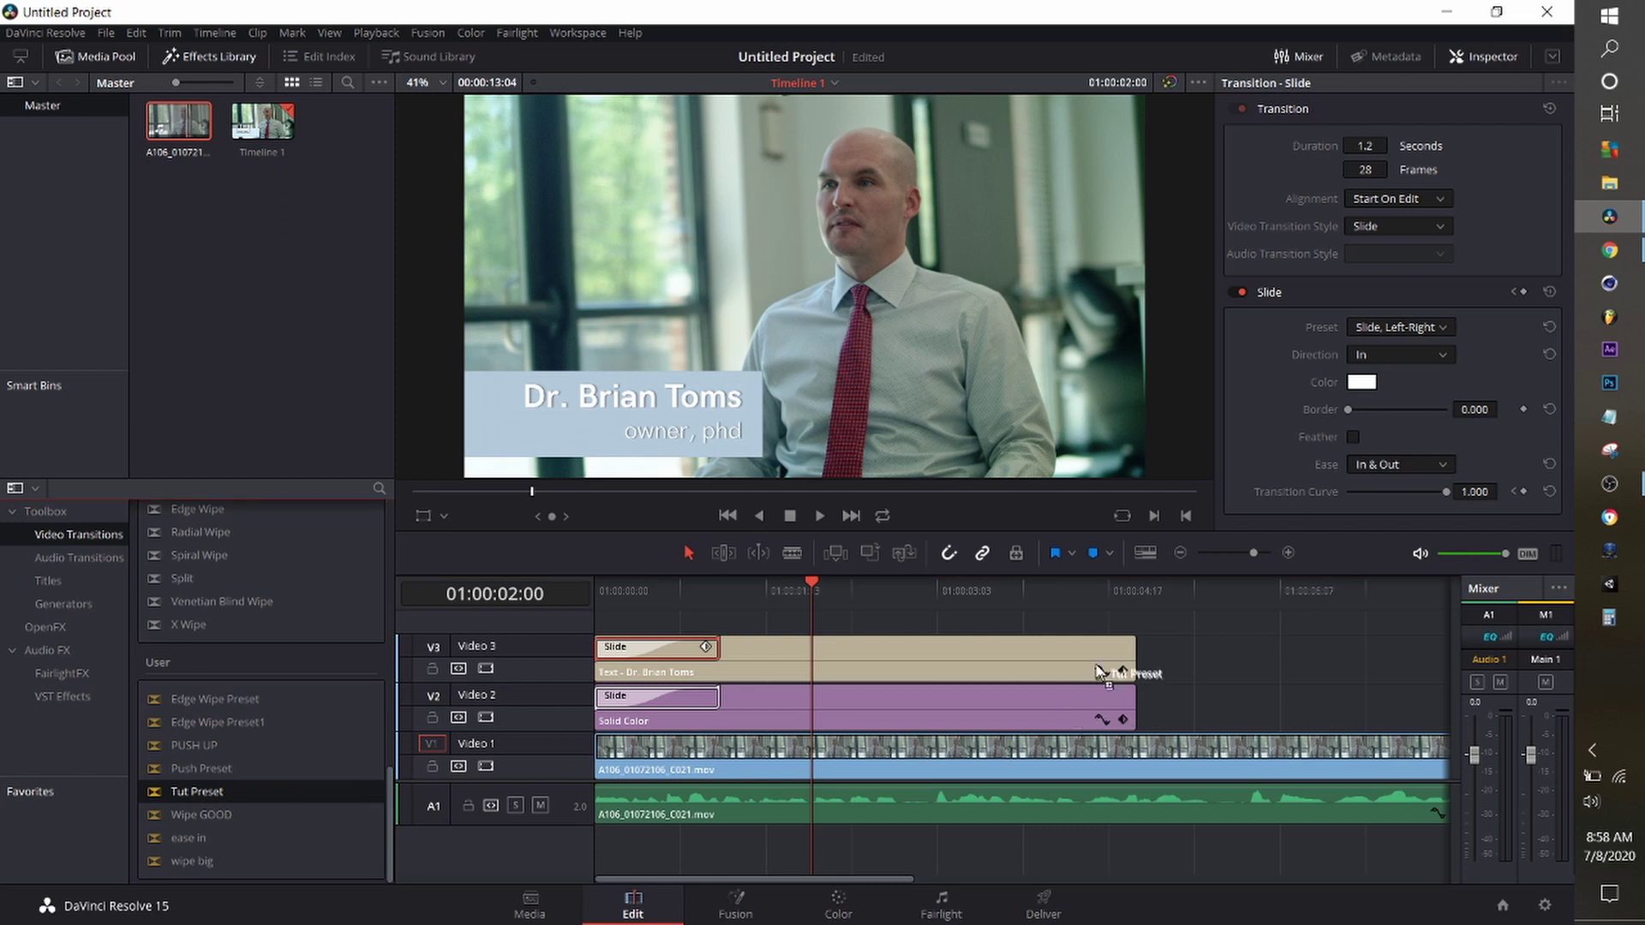
drag(1098, 670, 1020, 663)
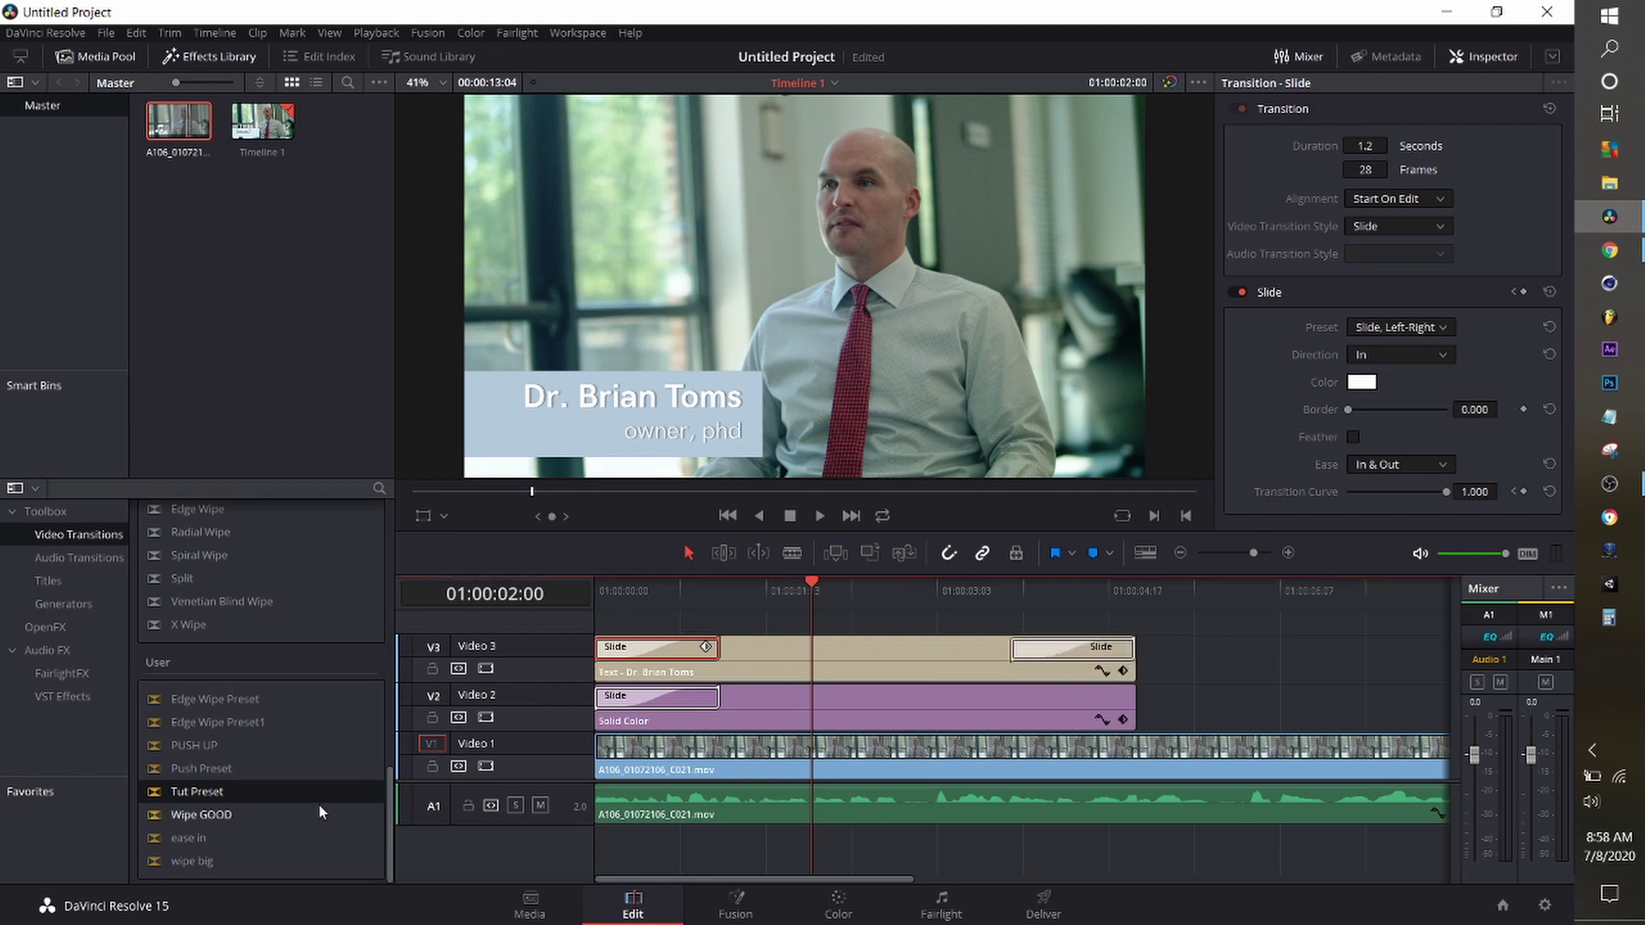
drag(300, 795, 1118, 704)
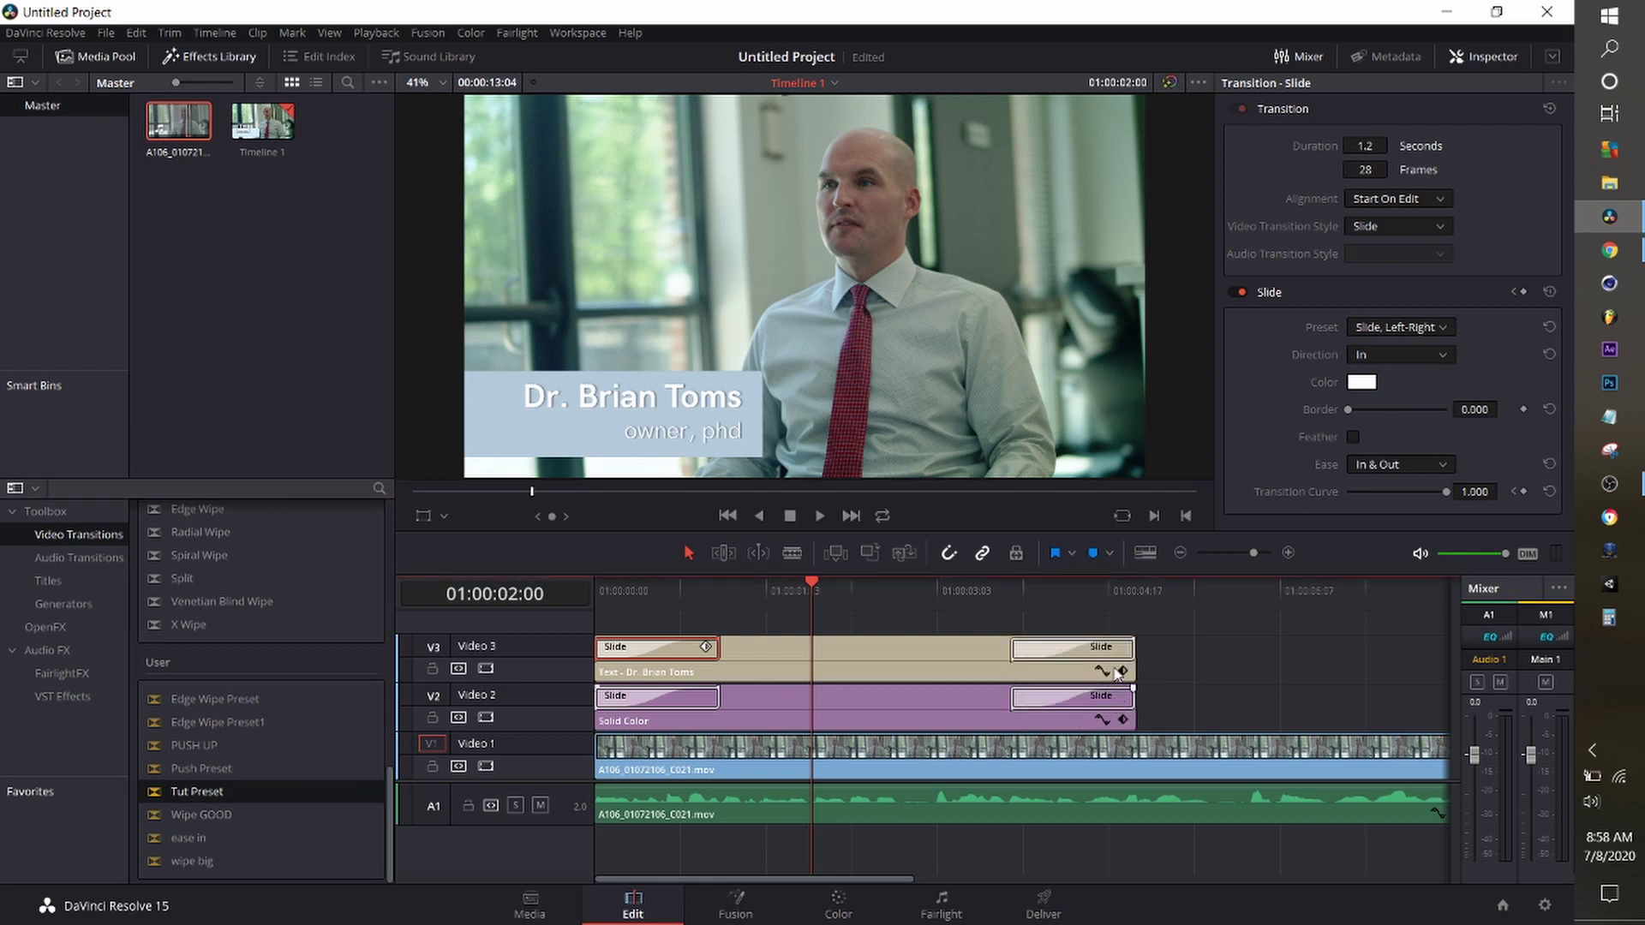
Set both exit transitions to Slide, Right-Left and play the lower third back.
click(1095, 655)
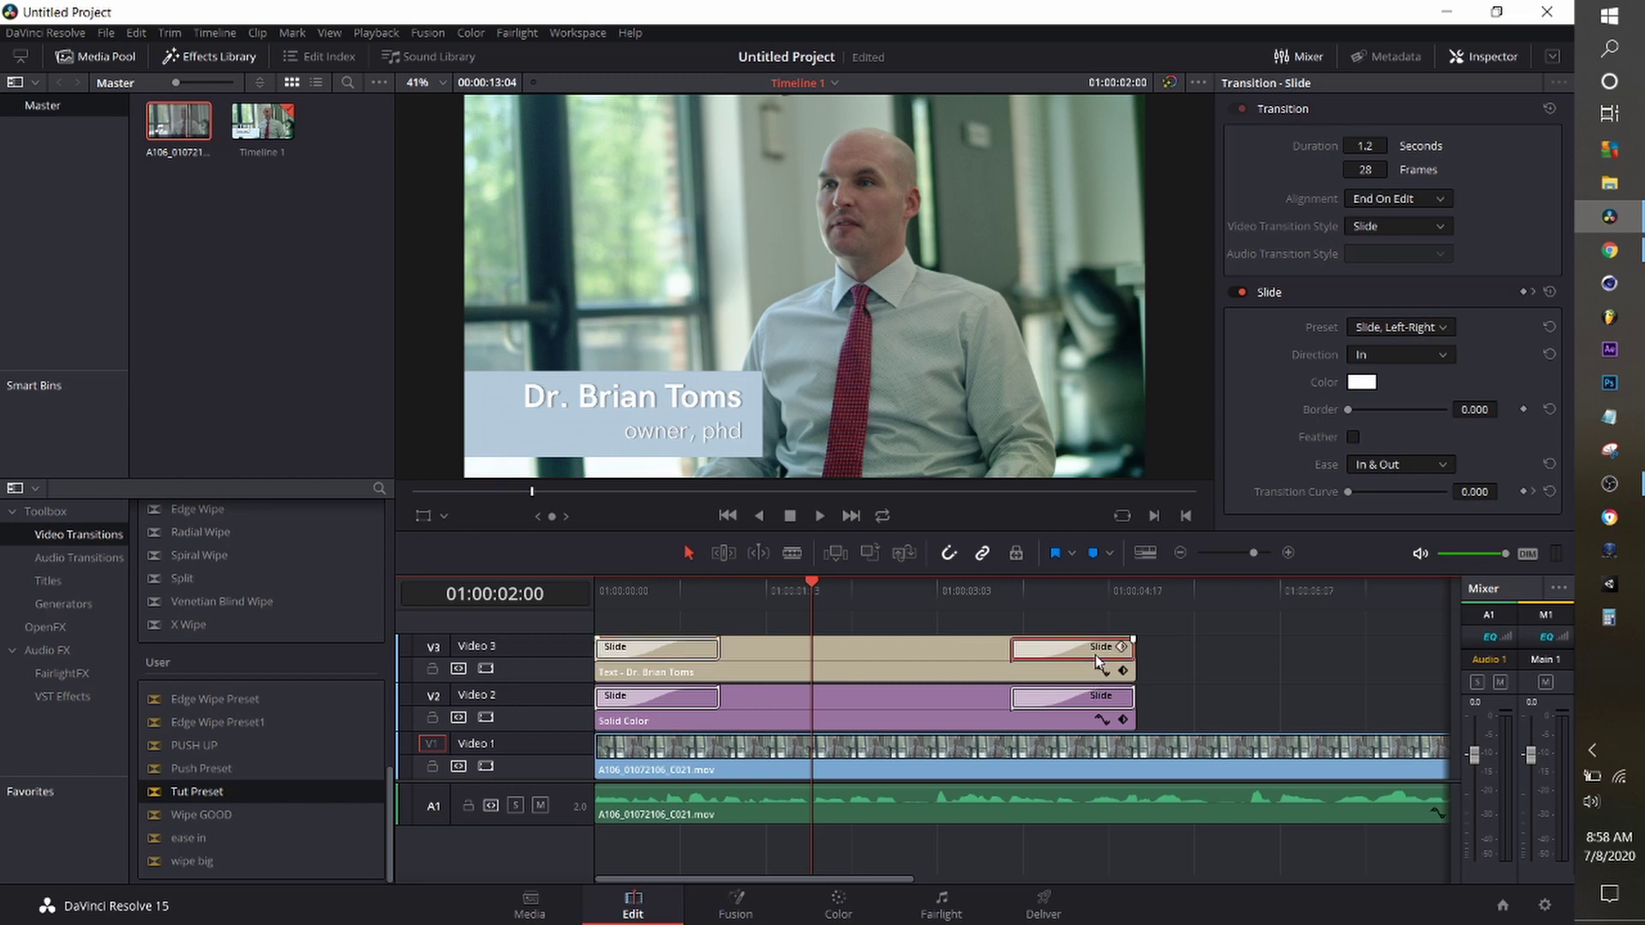
click(1428, 327)
click(1423, 369)
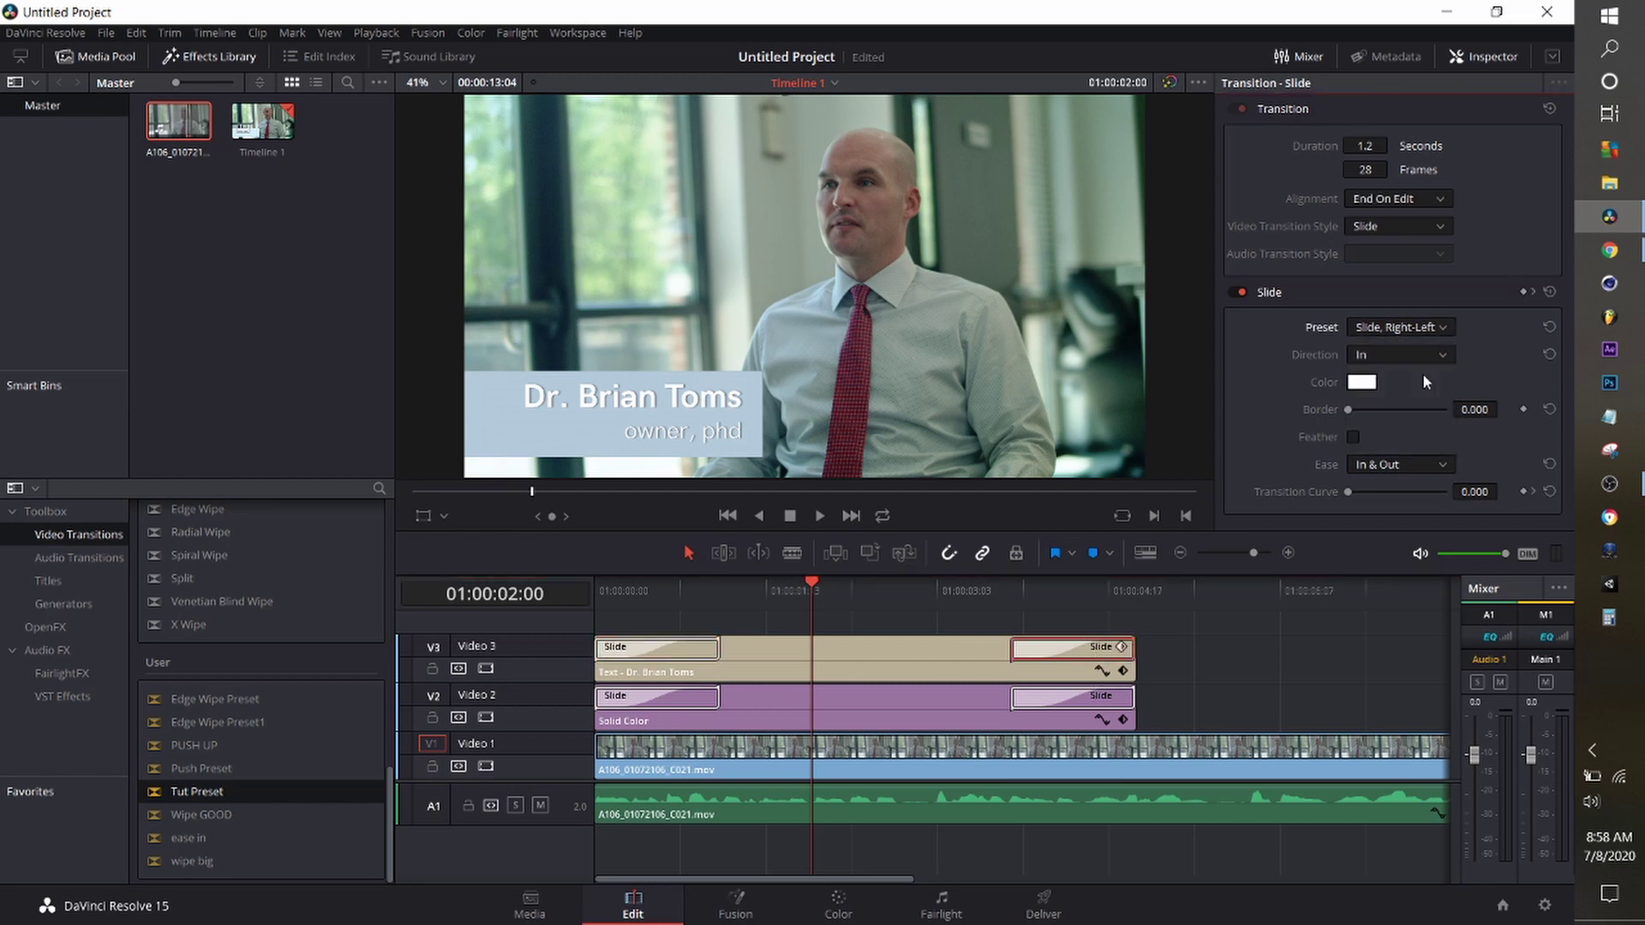
click(1084, 703)
click(1423, 329)
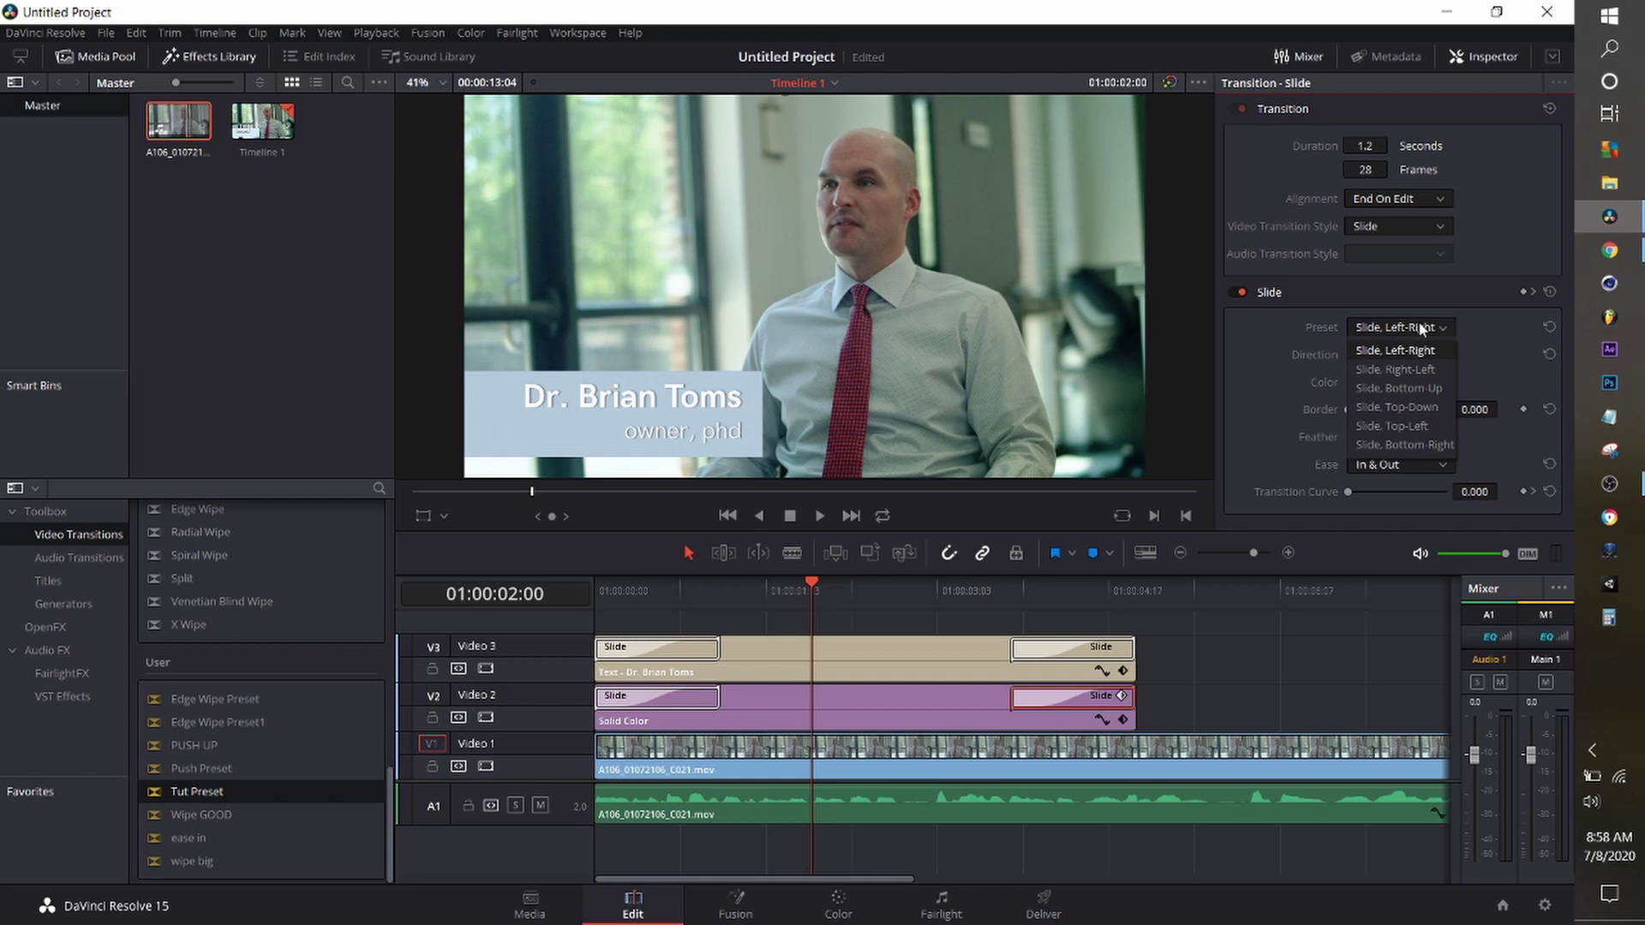
click(1425, 371)
key(Home)
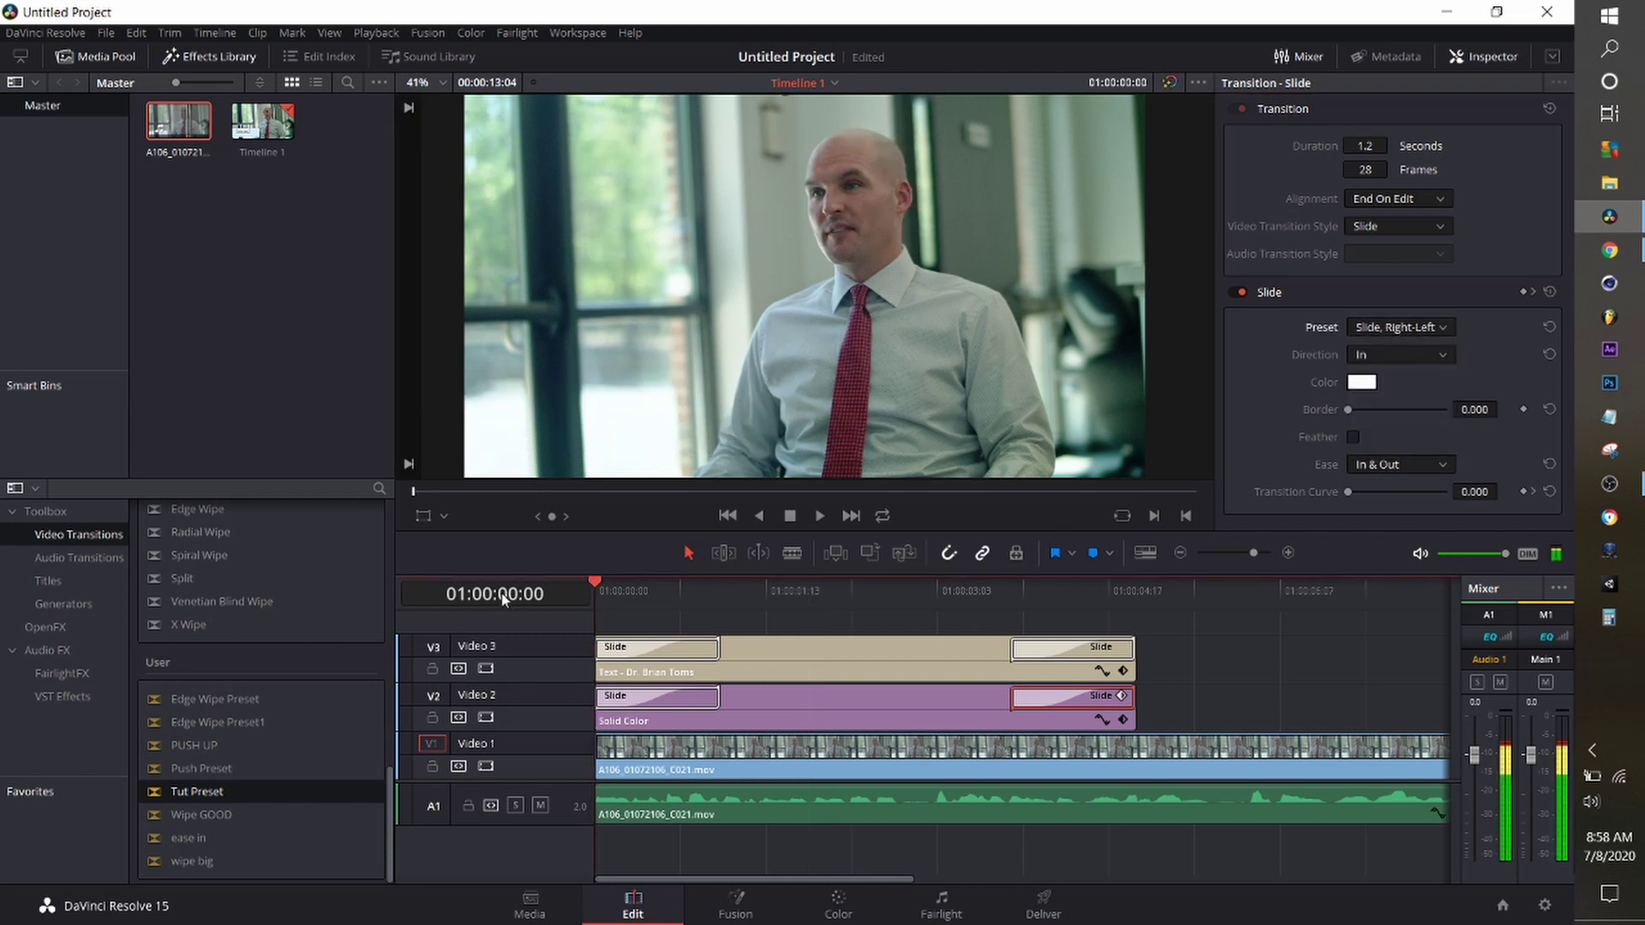
key(space)
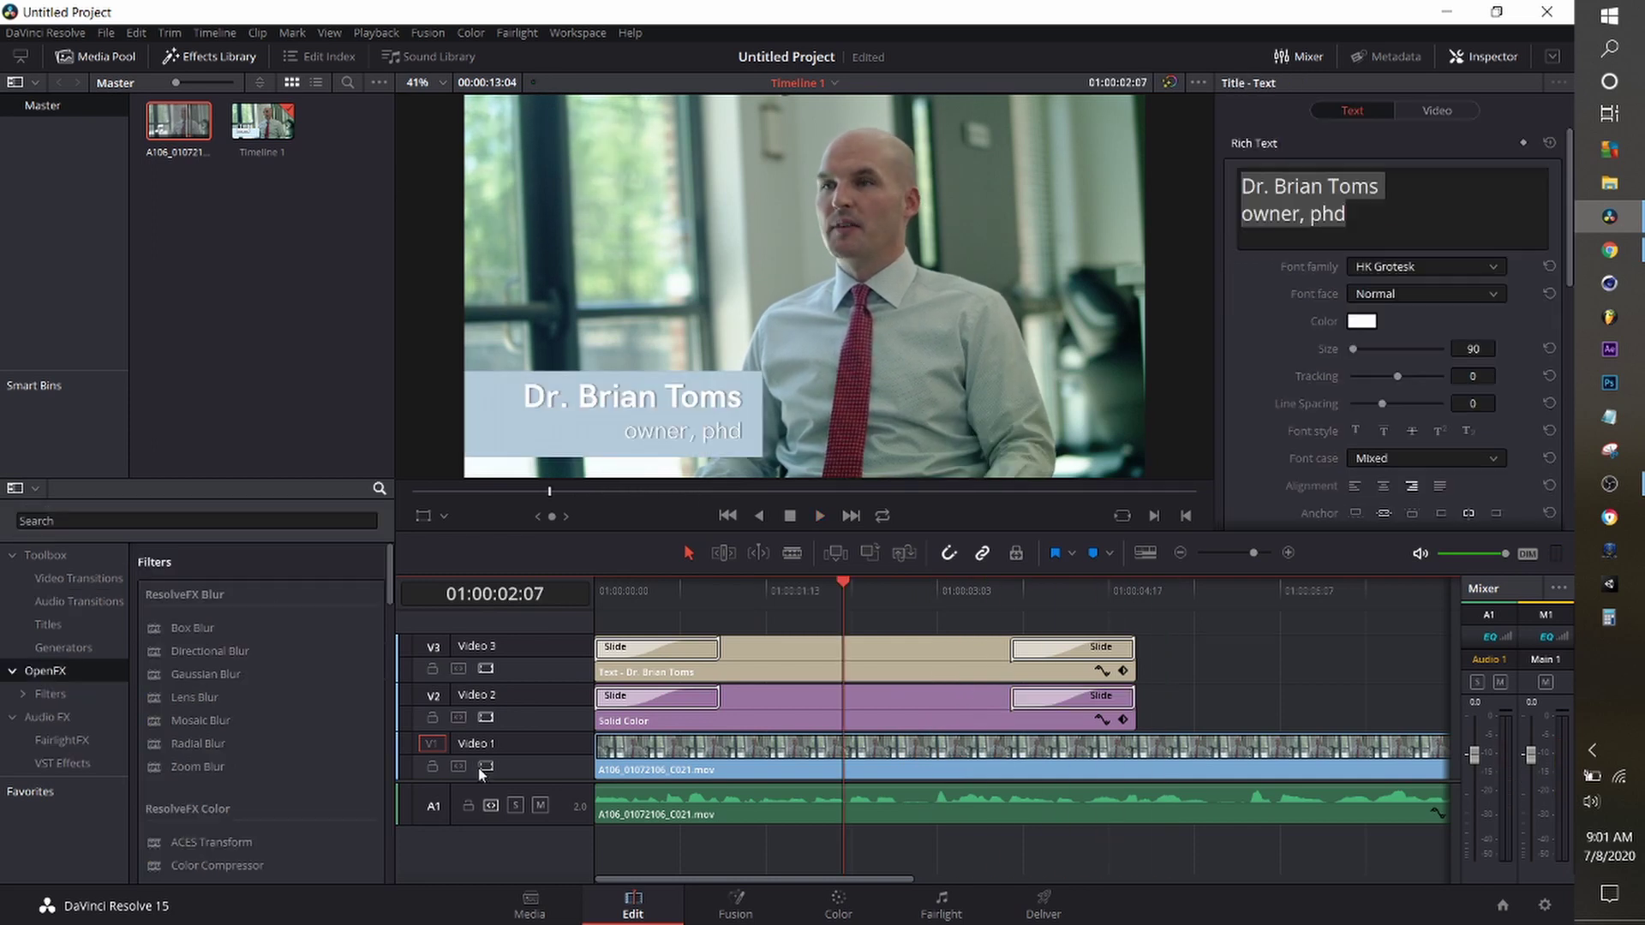
Delete the Solid Color clip and put a Four Color Gradient on Video 2 under the title.
click(830, 692)
key(Delete)
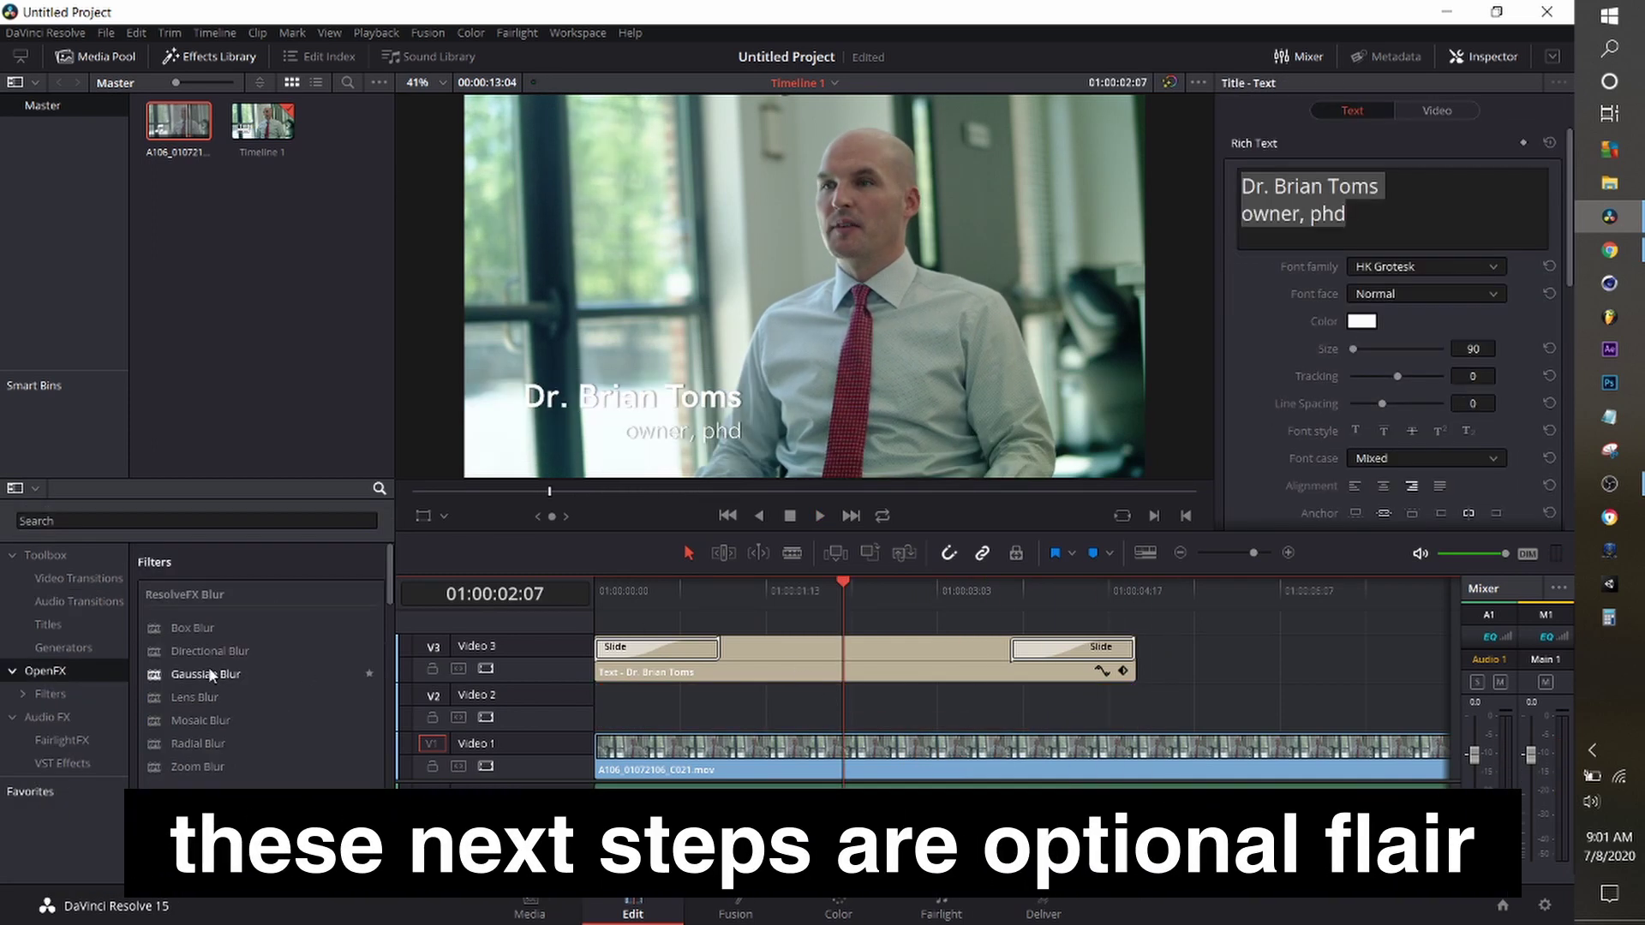
click(86, 650)
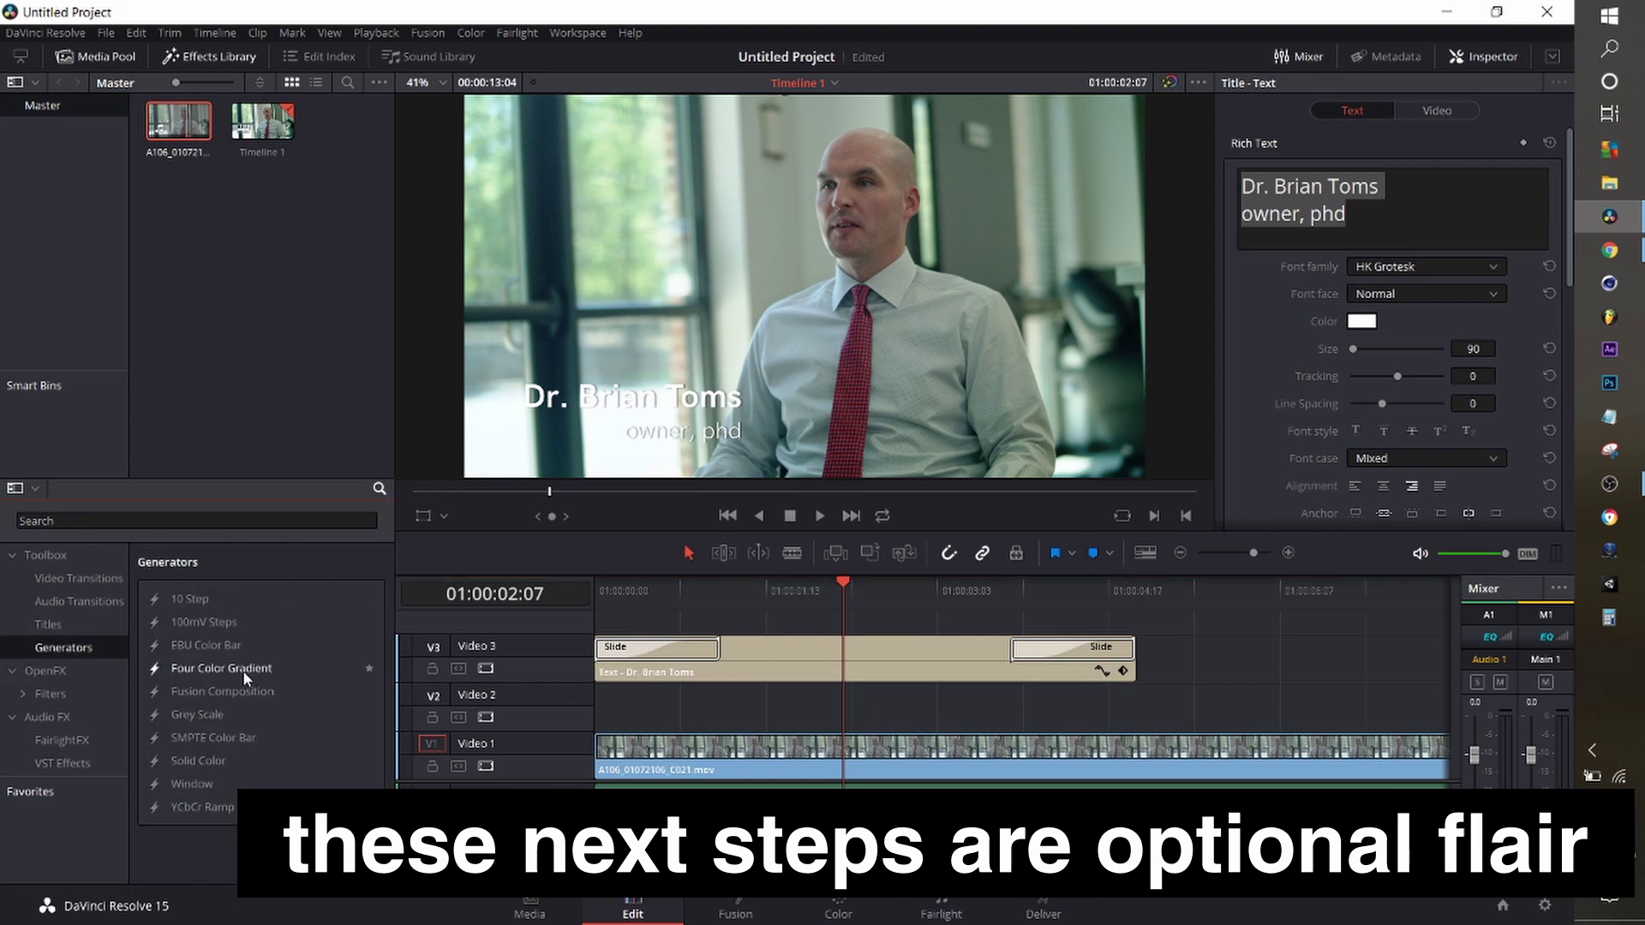
drag(220, 669, 617, 710)
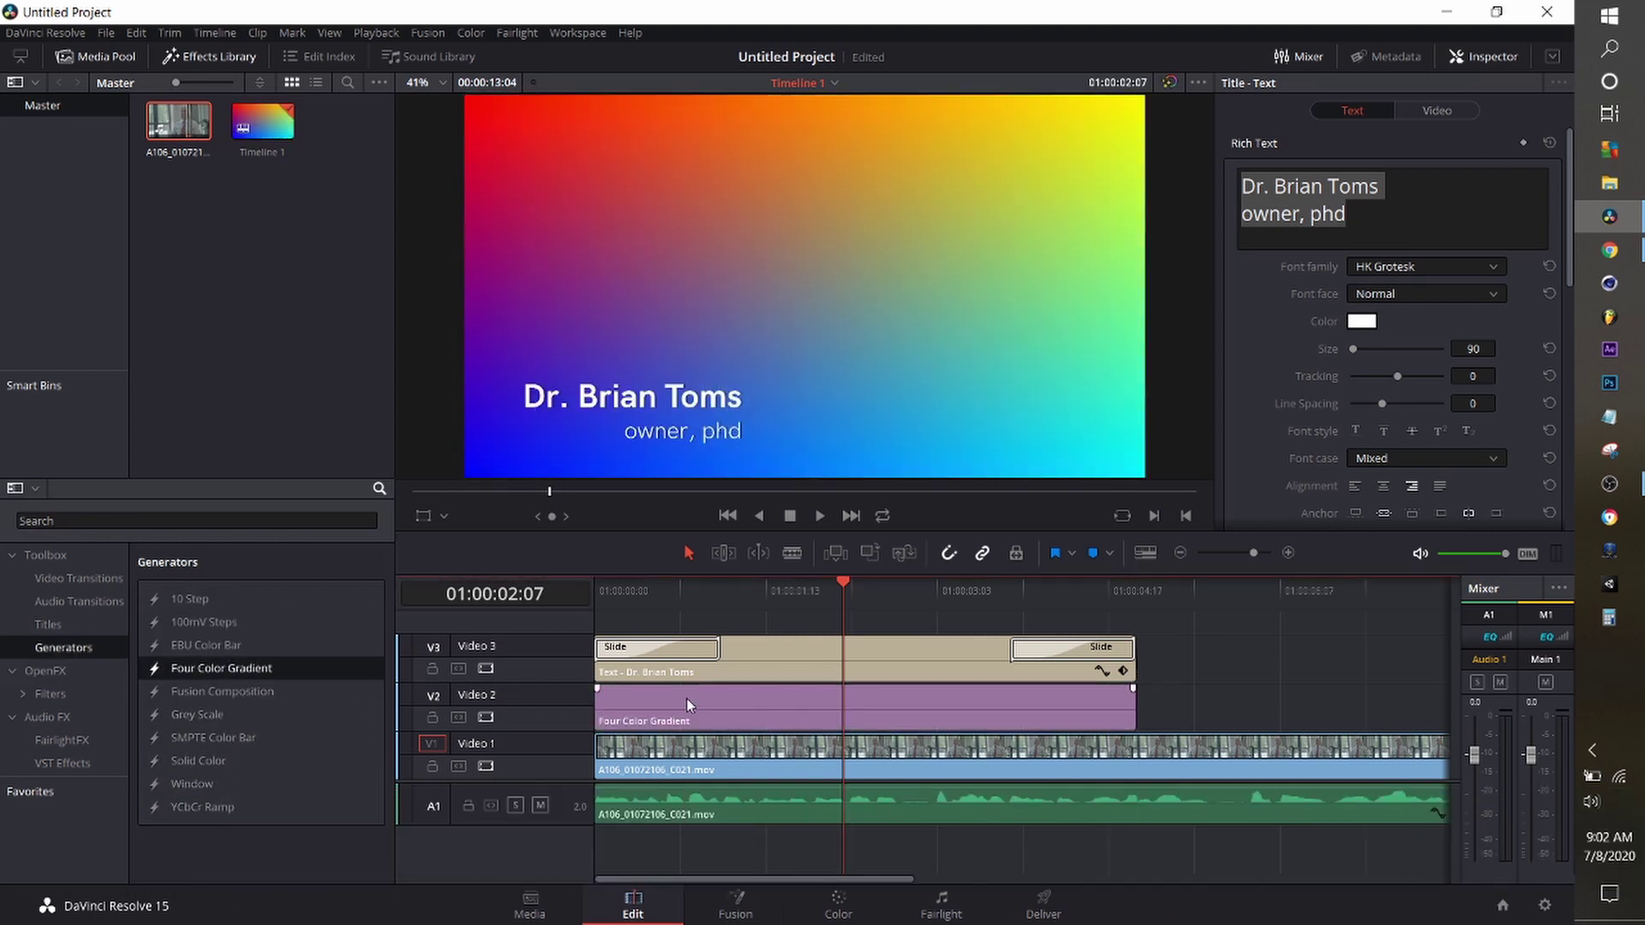
Set the gradient's upper-left and lower-left colours to light blue.
click(1363, 226)
click(844, 371)
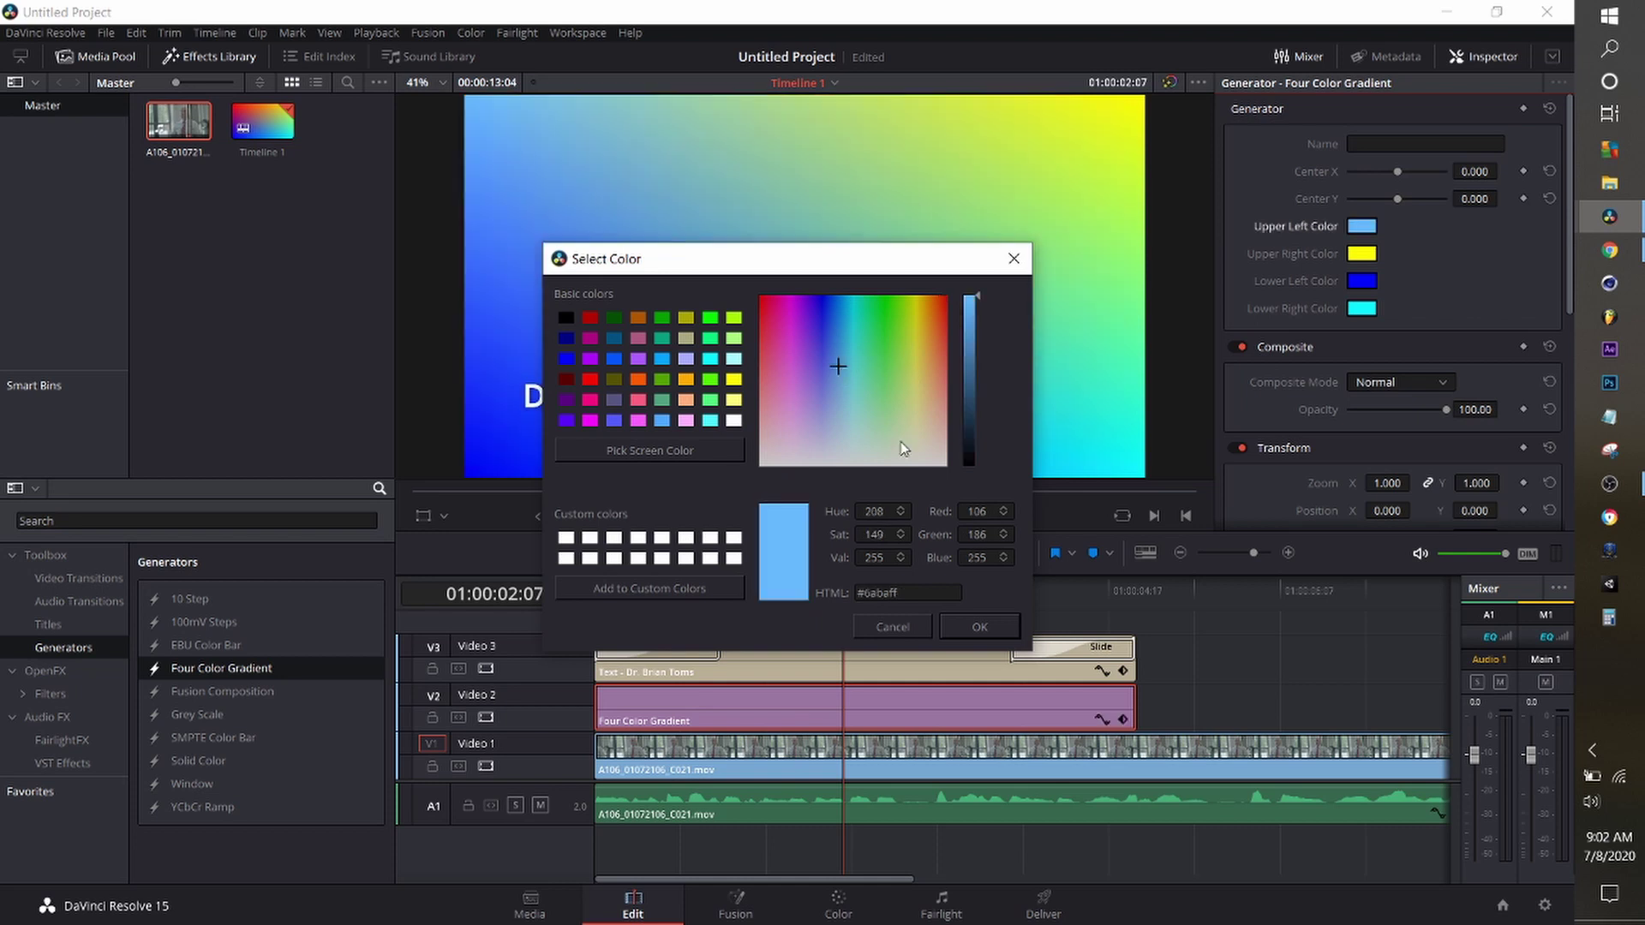
click(980, 627)
click(1362, 283)
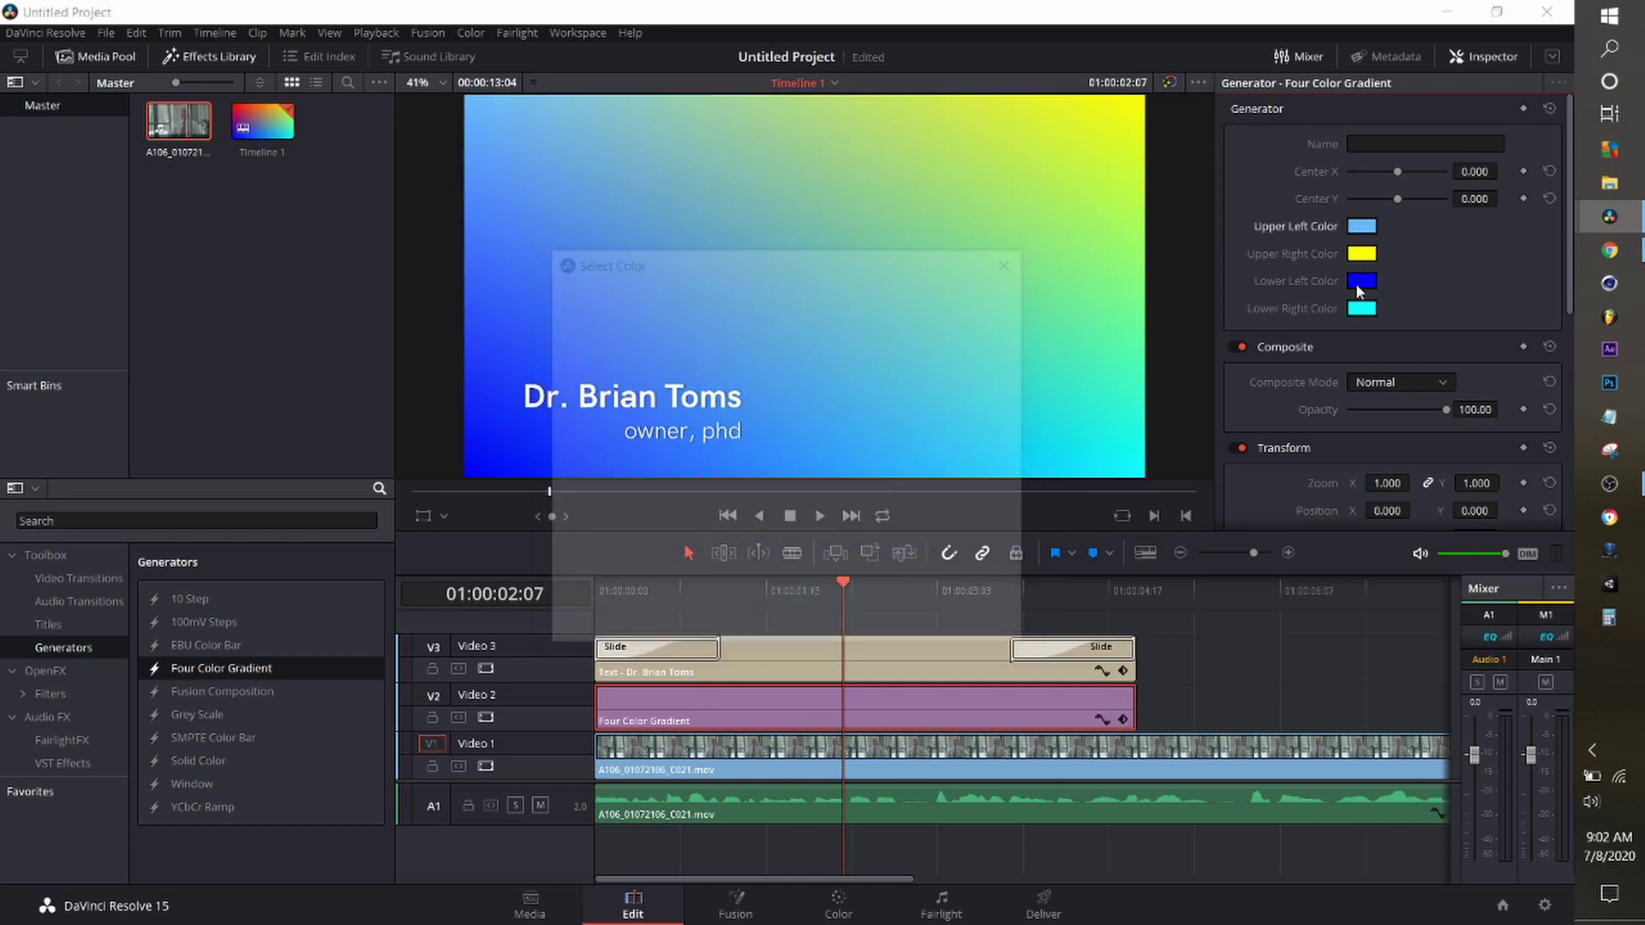
click(840, 364)
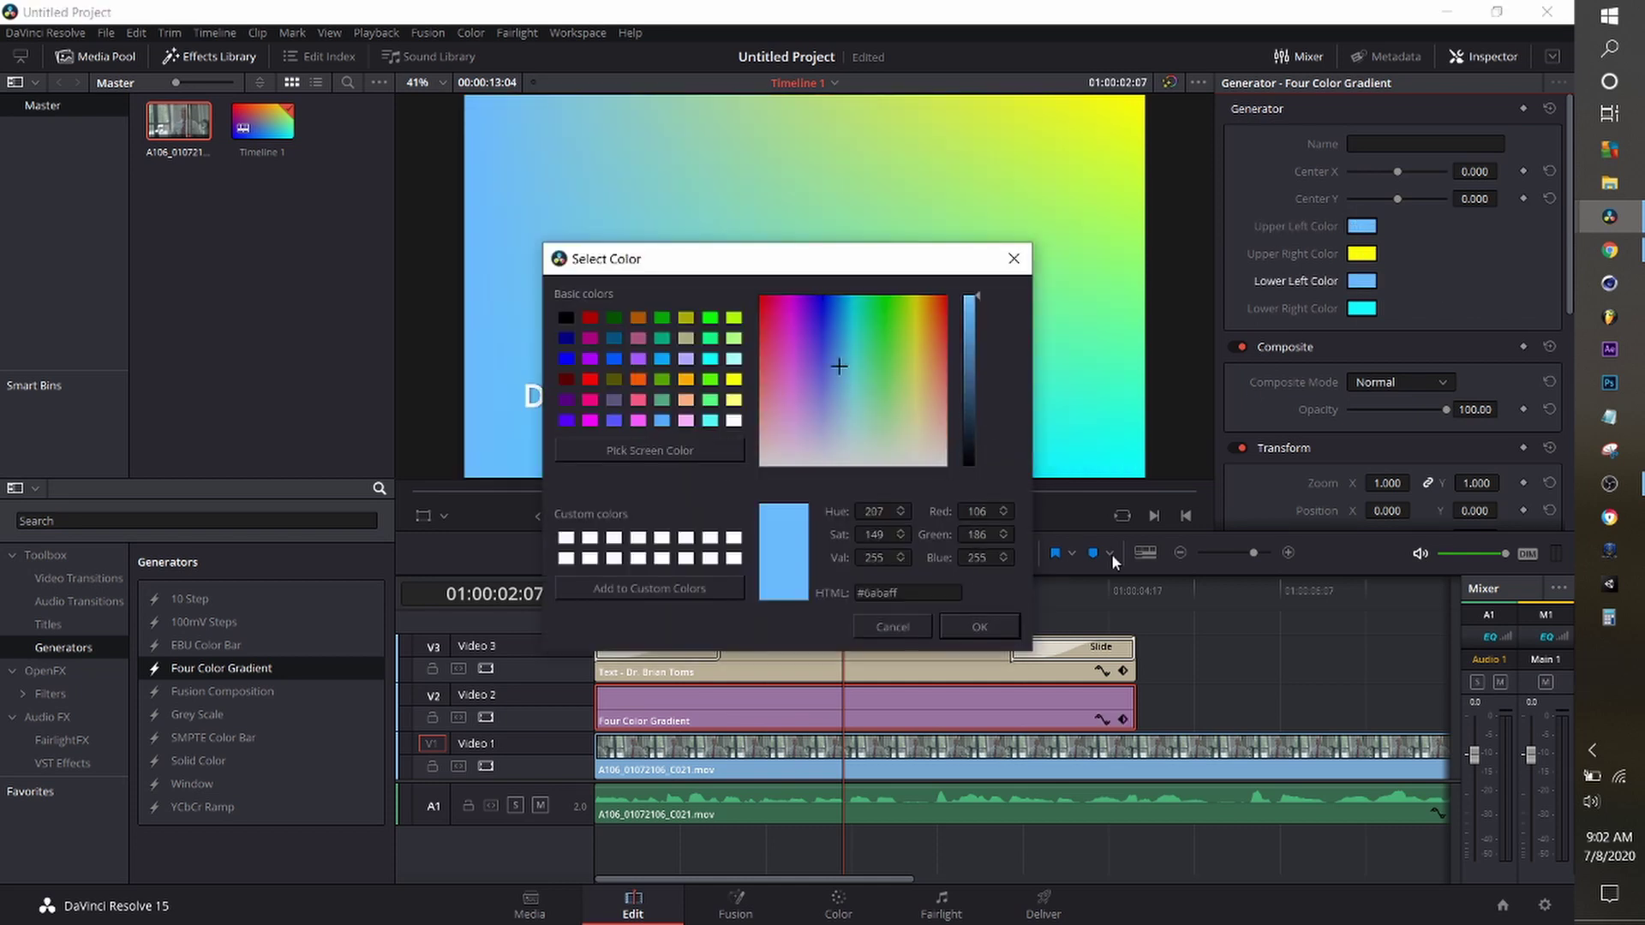
click(980, 627)
Set the gradient's upper-right and lower-right colours to white.
click(1363, 254)
click(943, 463)
click(979, 627)
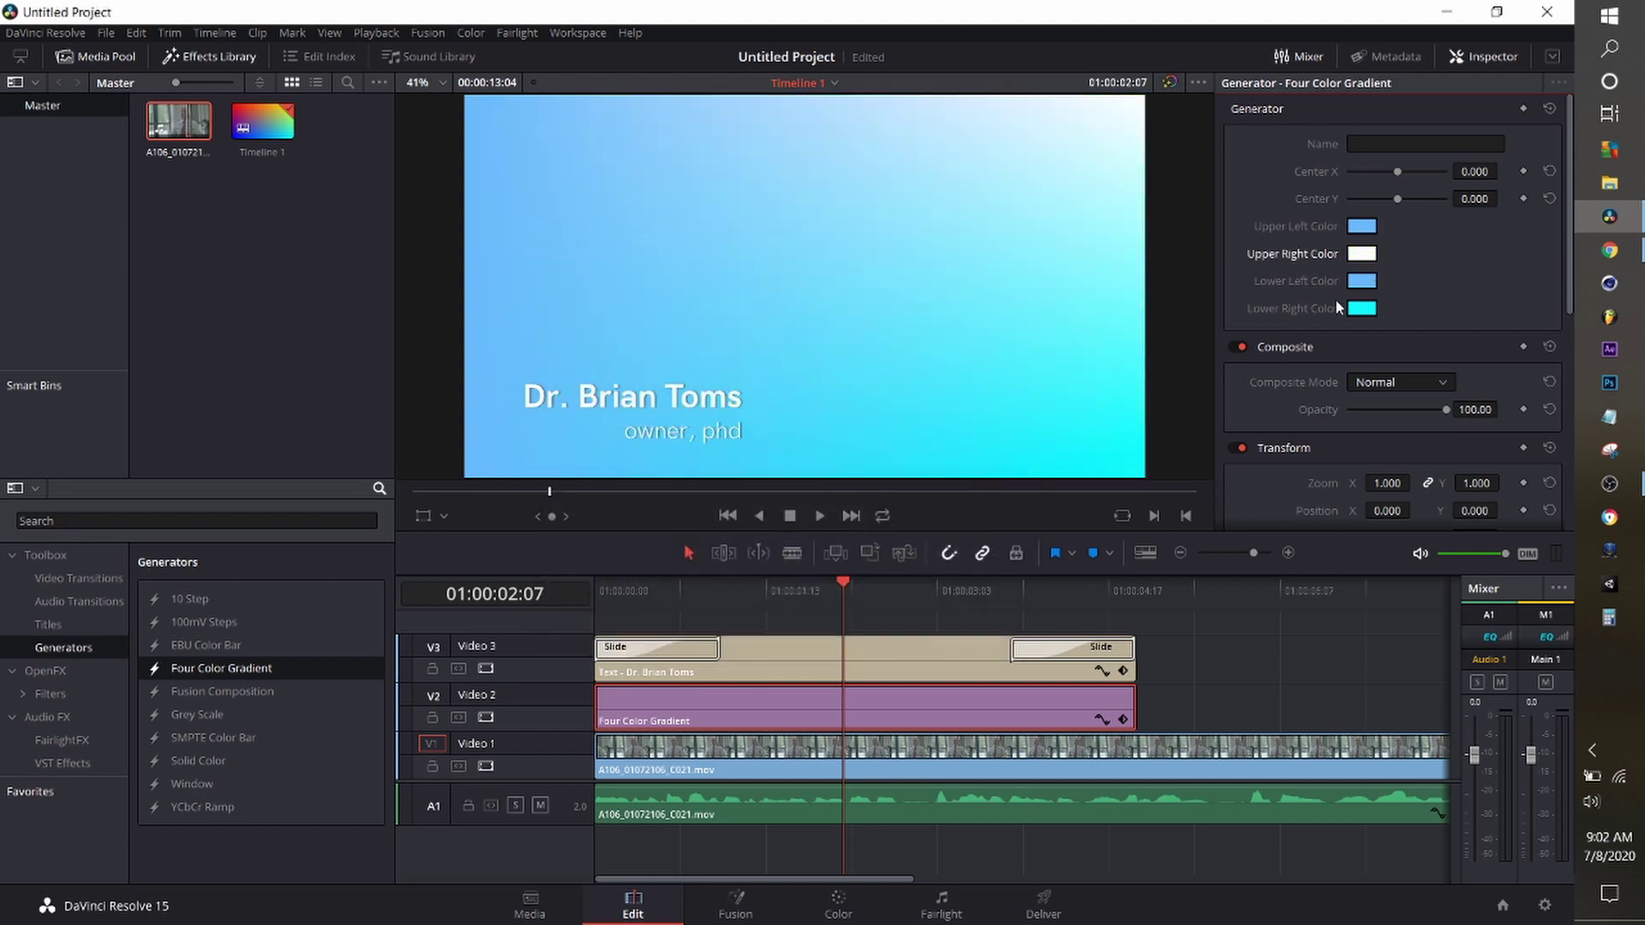
click(1362, 309)
click(943, 464)
click(979, 626)
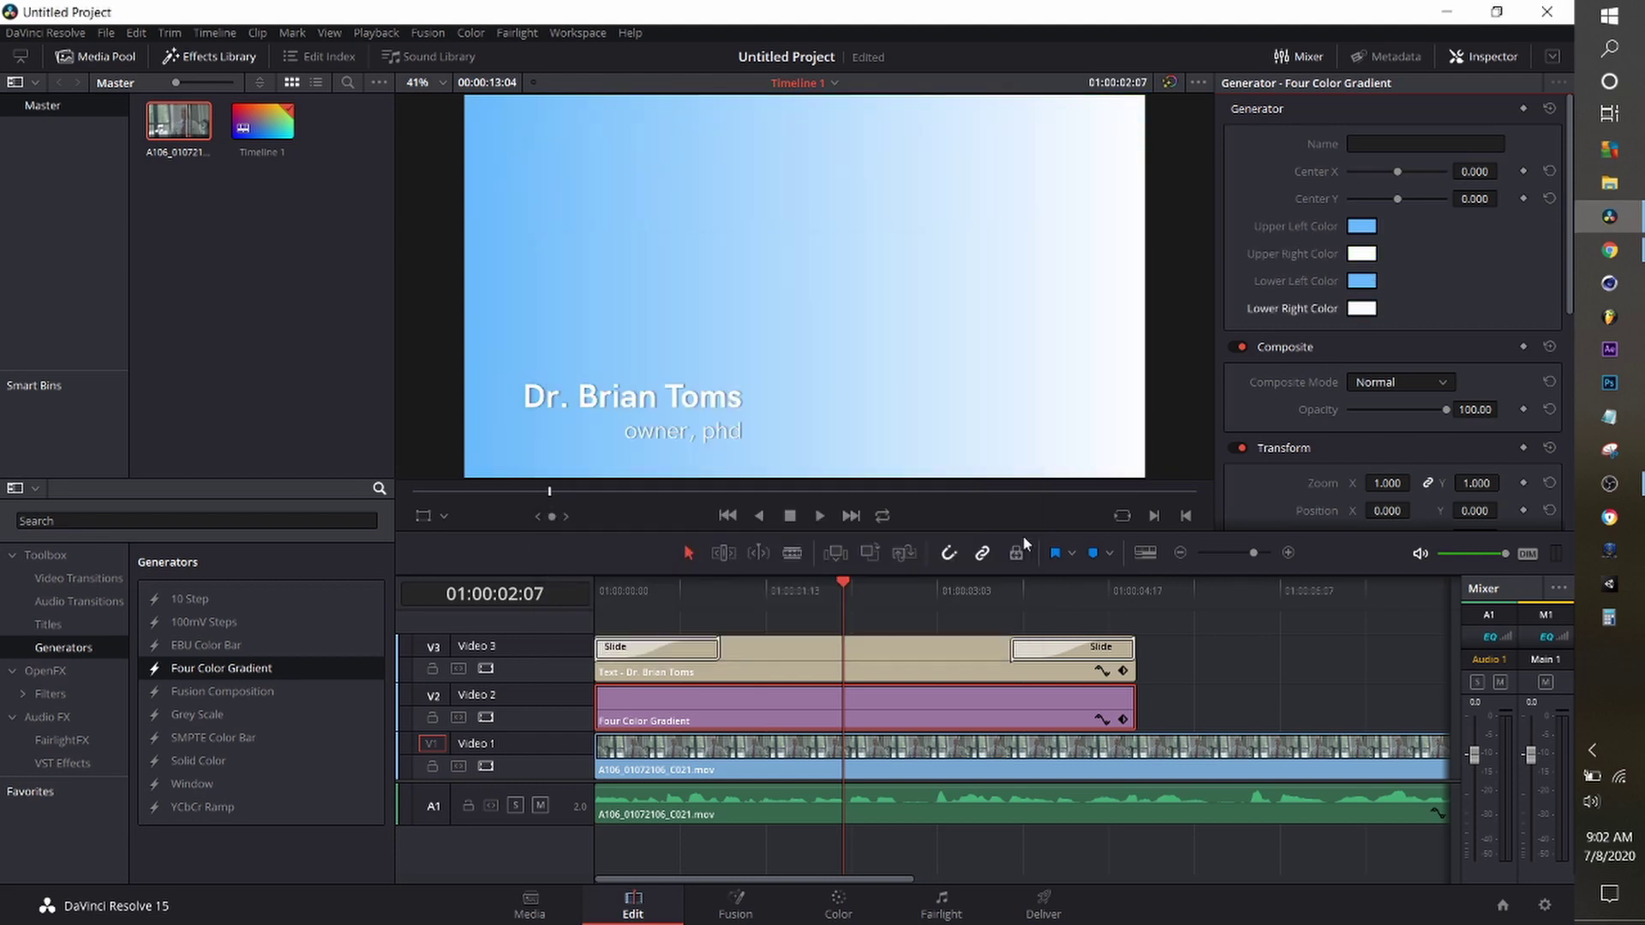
Shift the gradient centre left, zoom to 0.51, crop bottom and right, and position at -524, -513.
mouse_move(1398, 171)
mouse_down()
mouse_move(1345, 171)
mouse_move(1414, 171)
mouse_move(1385, 171)
mouse_up()
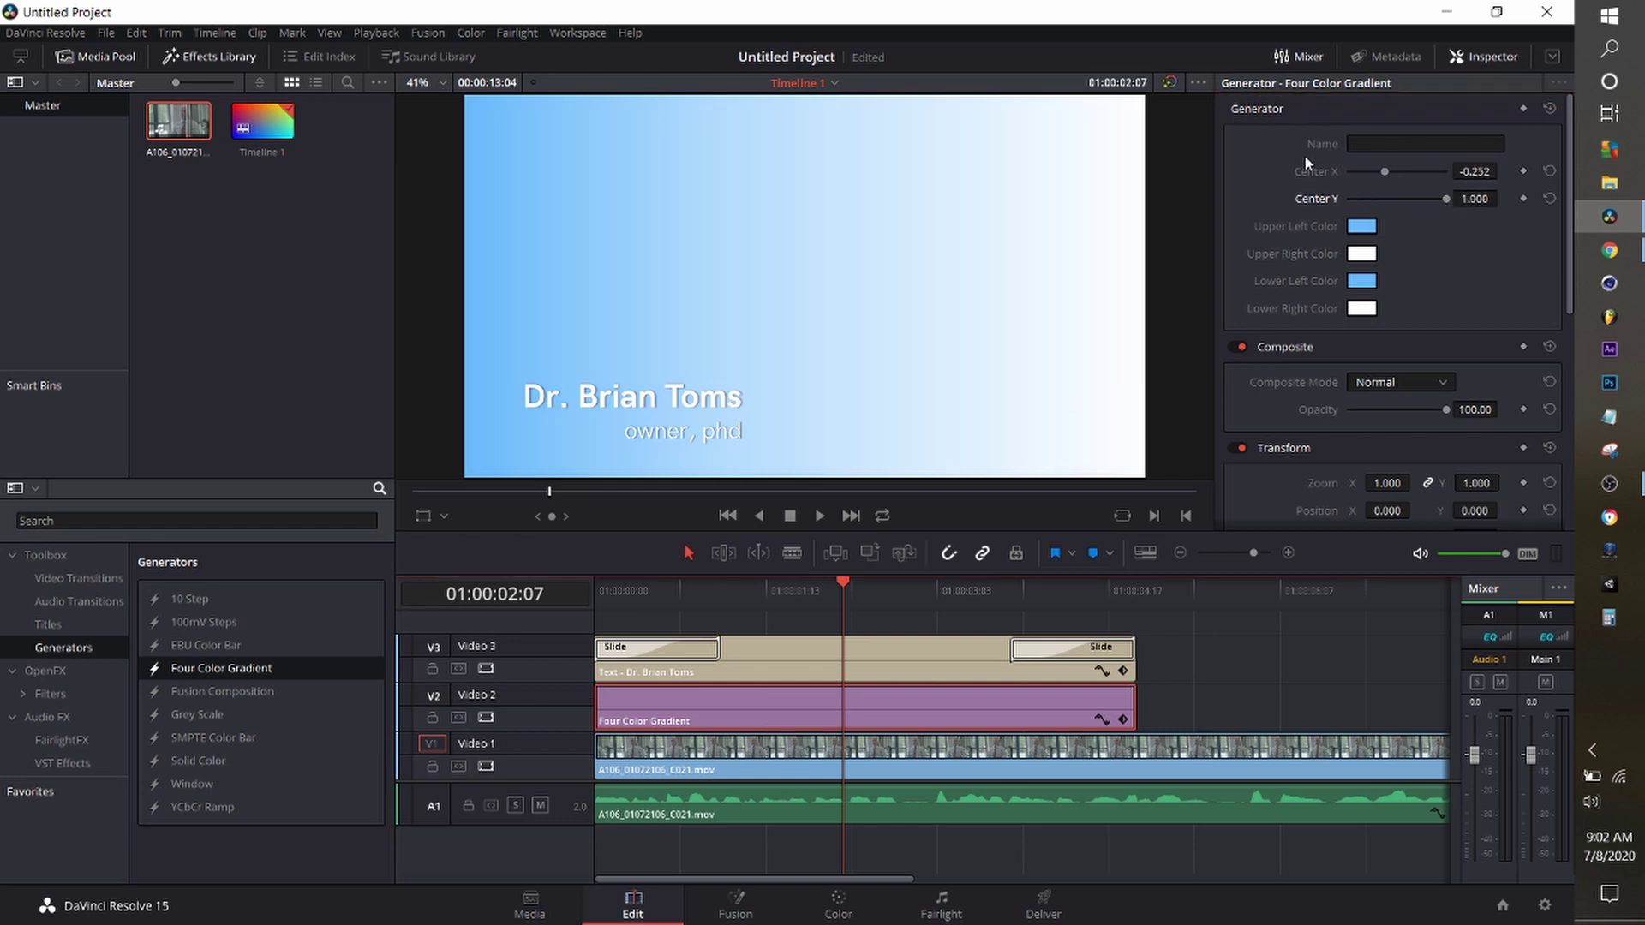
drag(1387, 484, 1336, 483)
scroll(1313, 483, down, 5)
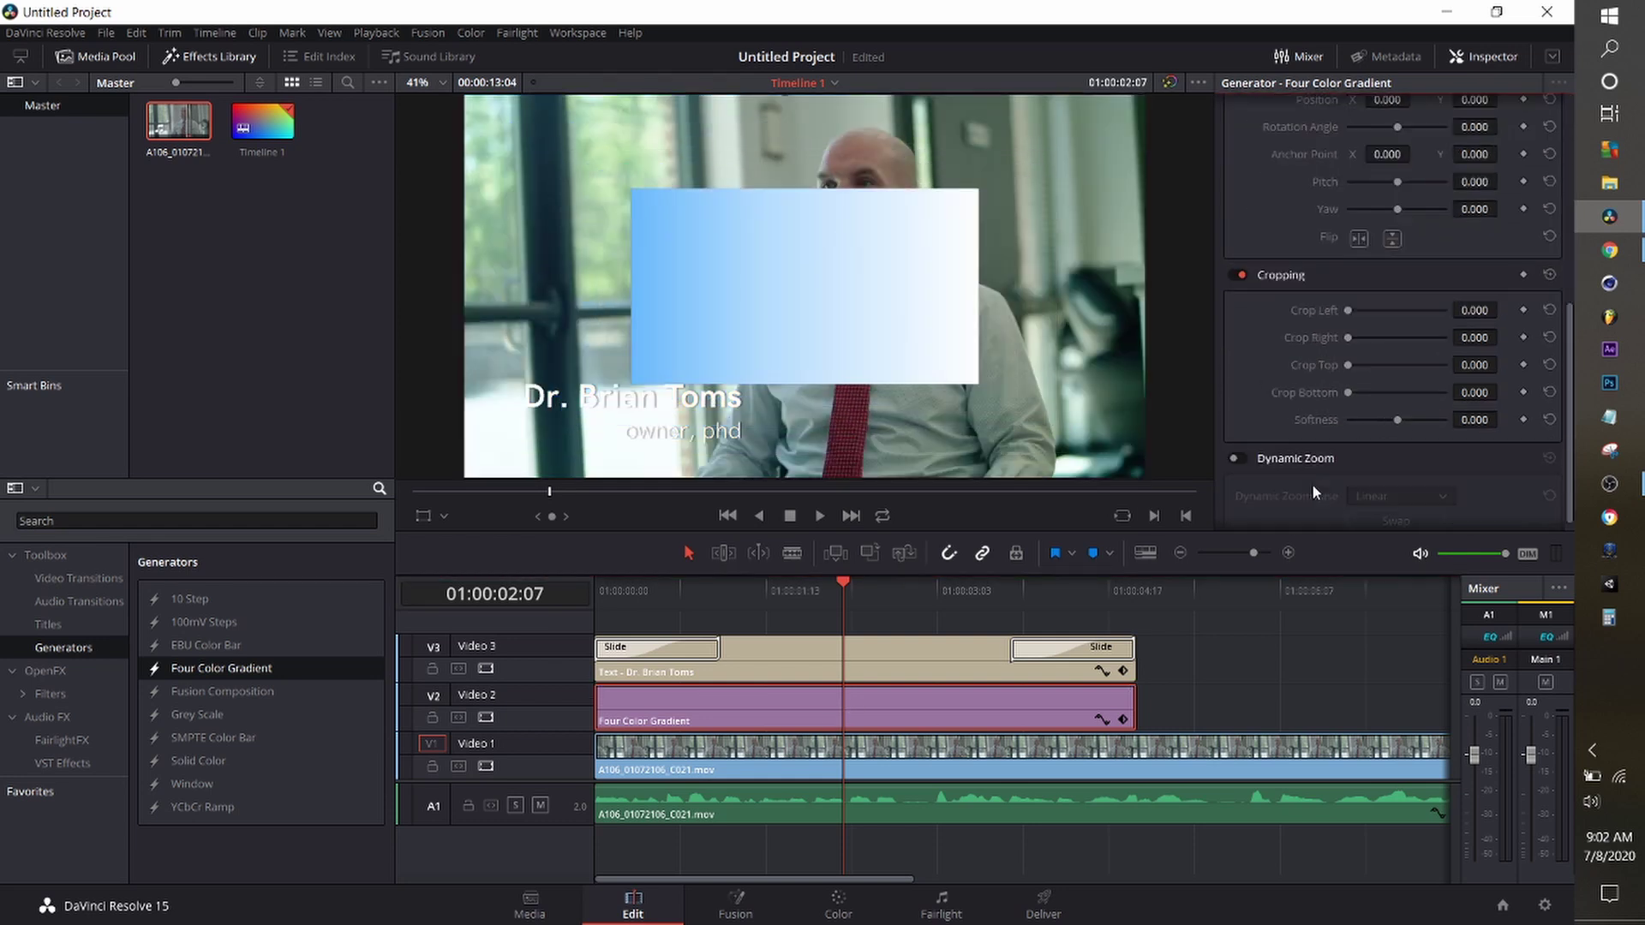
drag(1348, 393, 1403, 394)
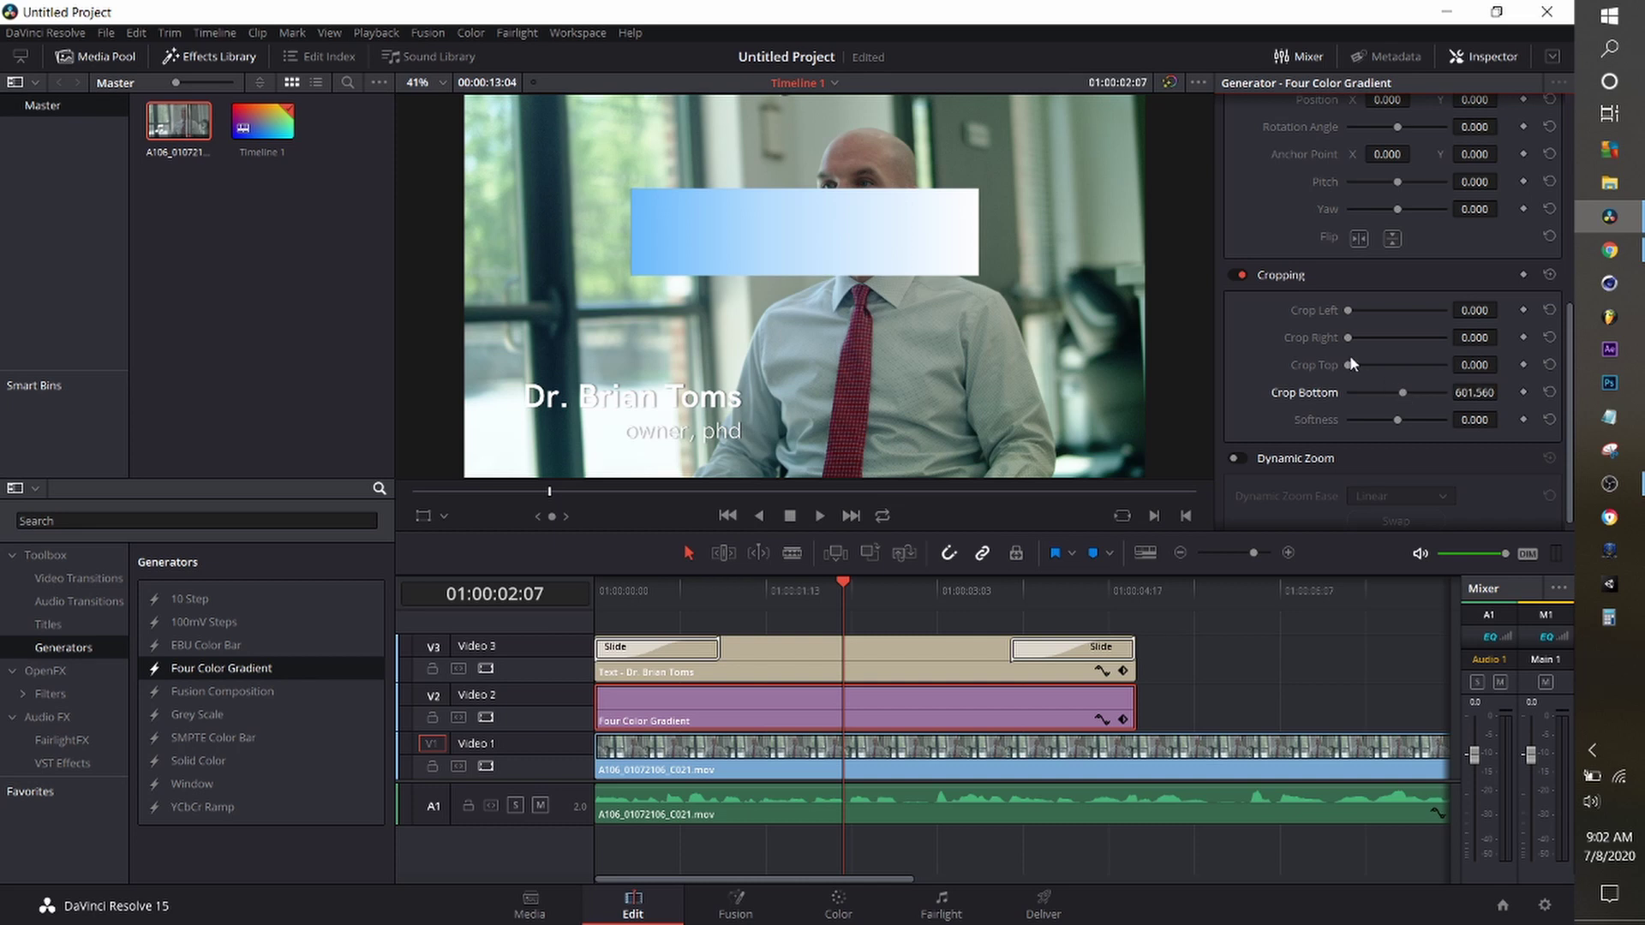
drag(1348, 337, 1366, 338)
scroll(1396, 414, up, 5)
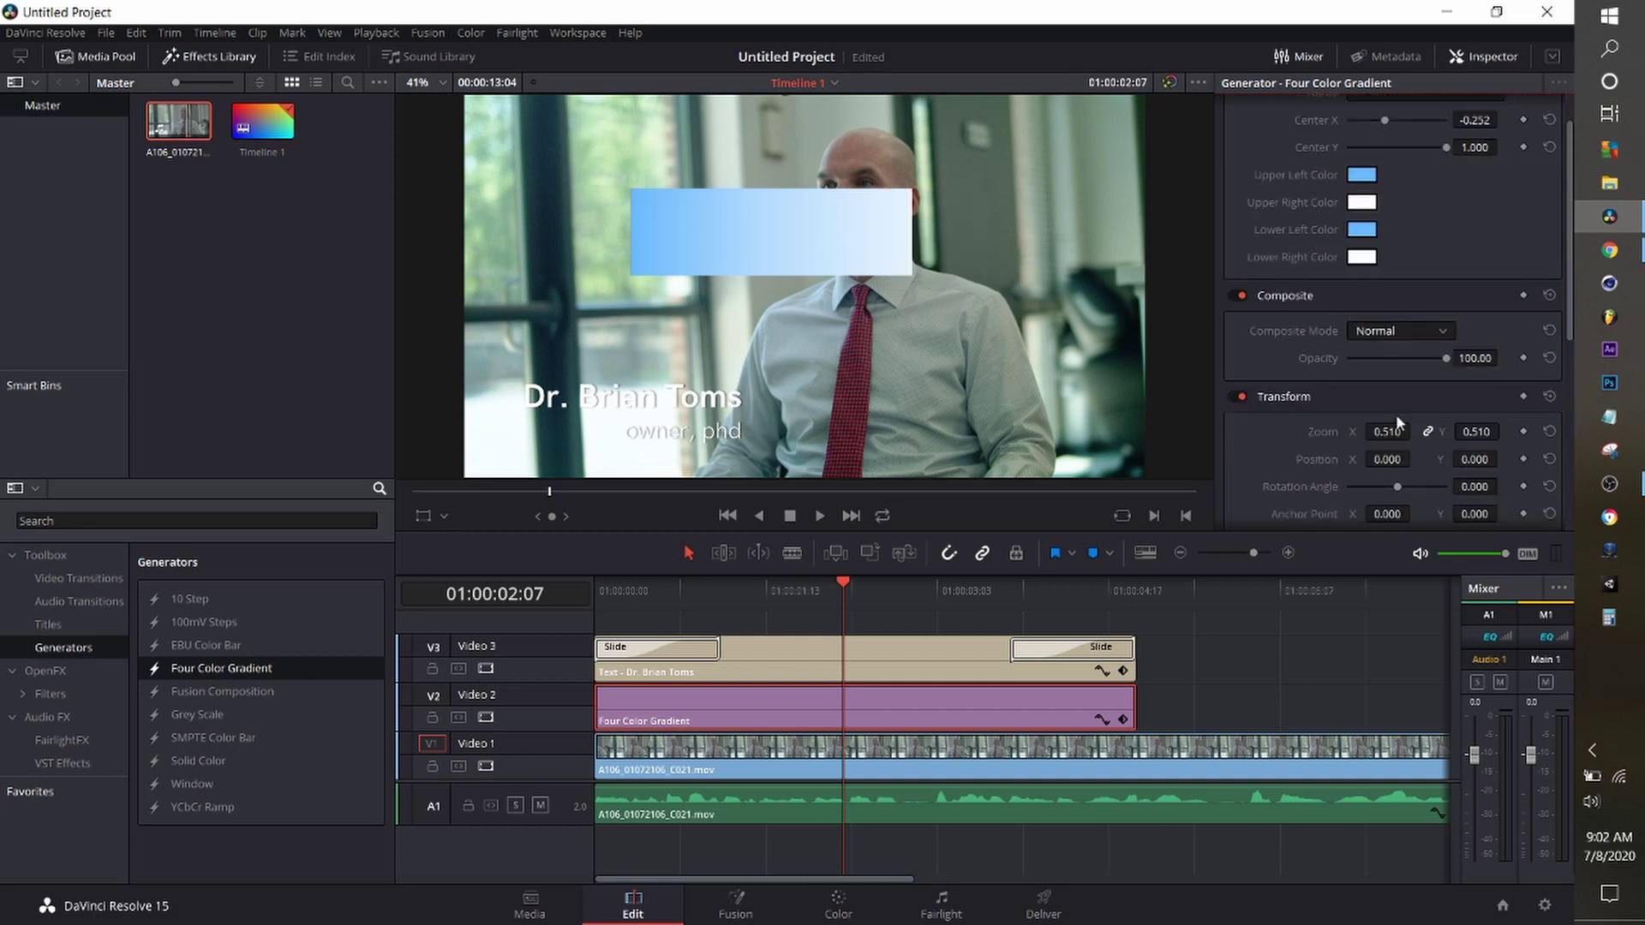
drag(1395, 459, 1358, 460)
drag(1475, 459, 1436, 459)
scroll(1354, 439, down, 4)
drag(1359, 394, 1358, 394)
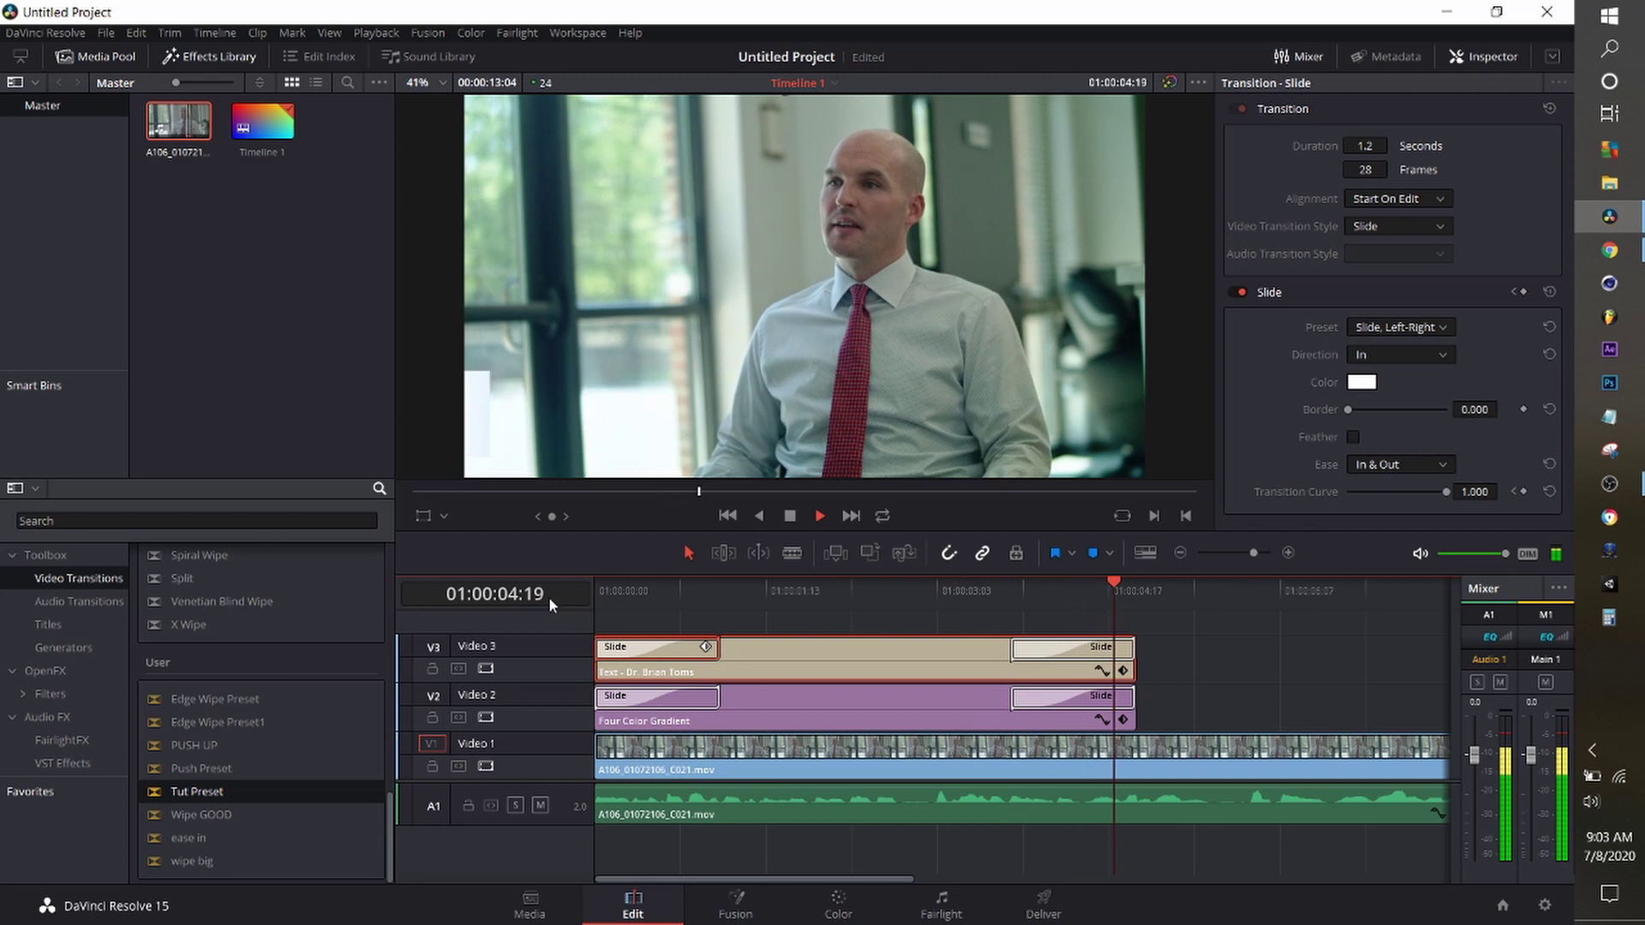
Select the gradient bar clip and preview the lower third from the start.
click(831, 596)
click(855, 698)
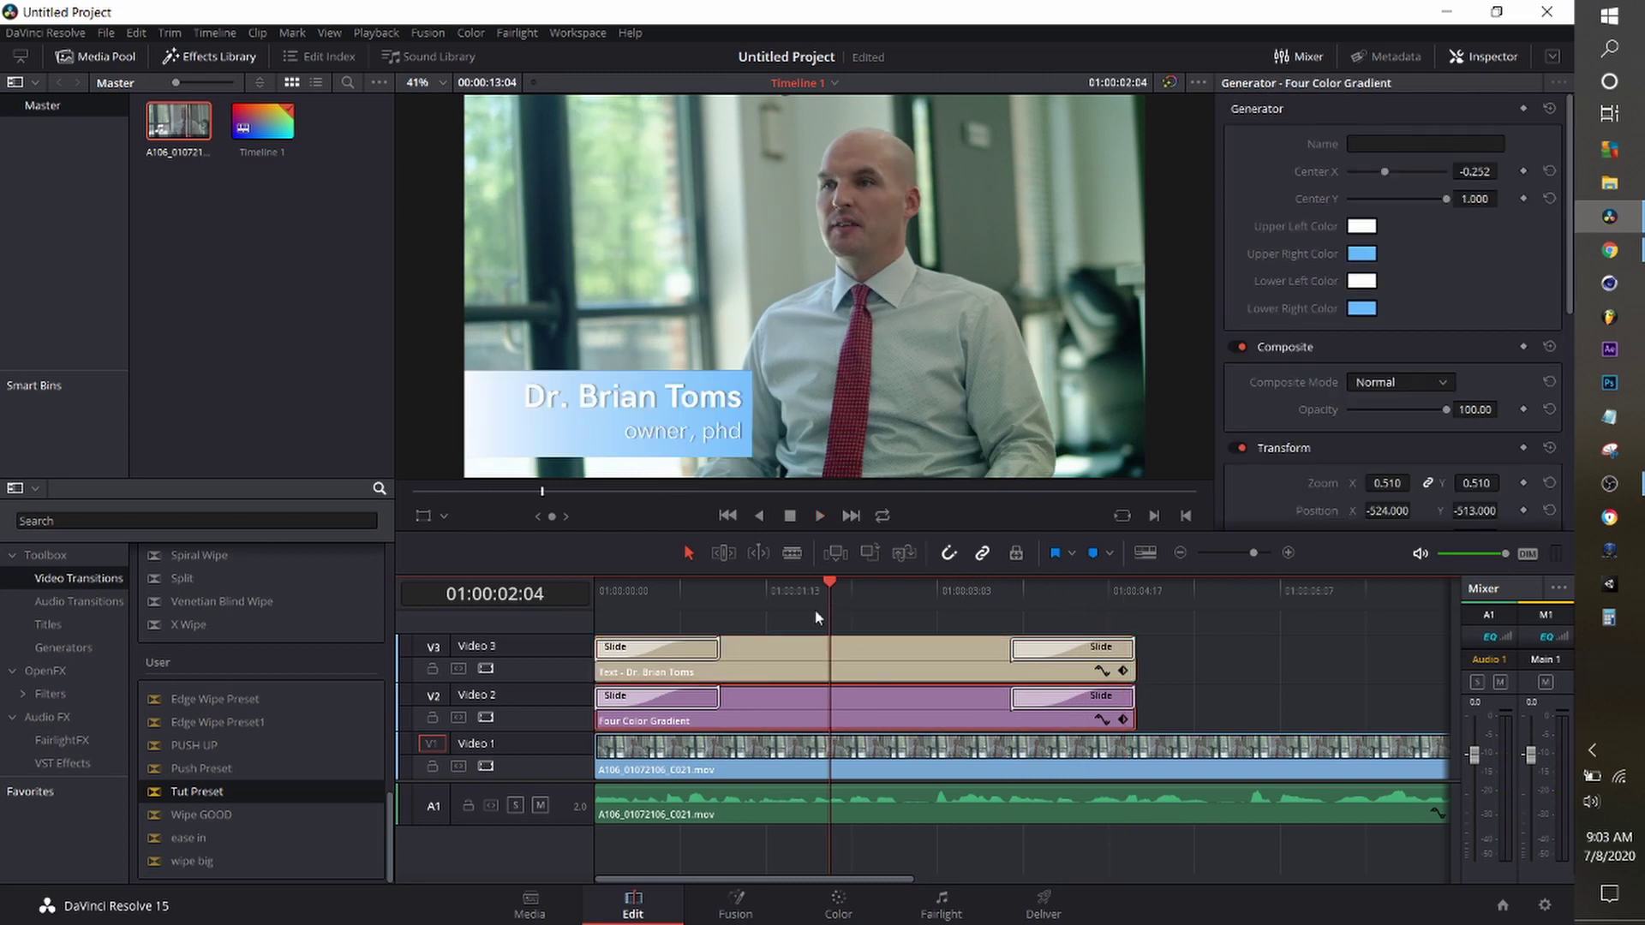
click(623, 600)
key(space)
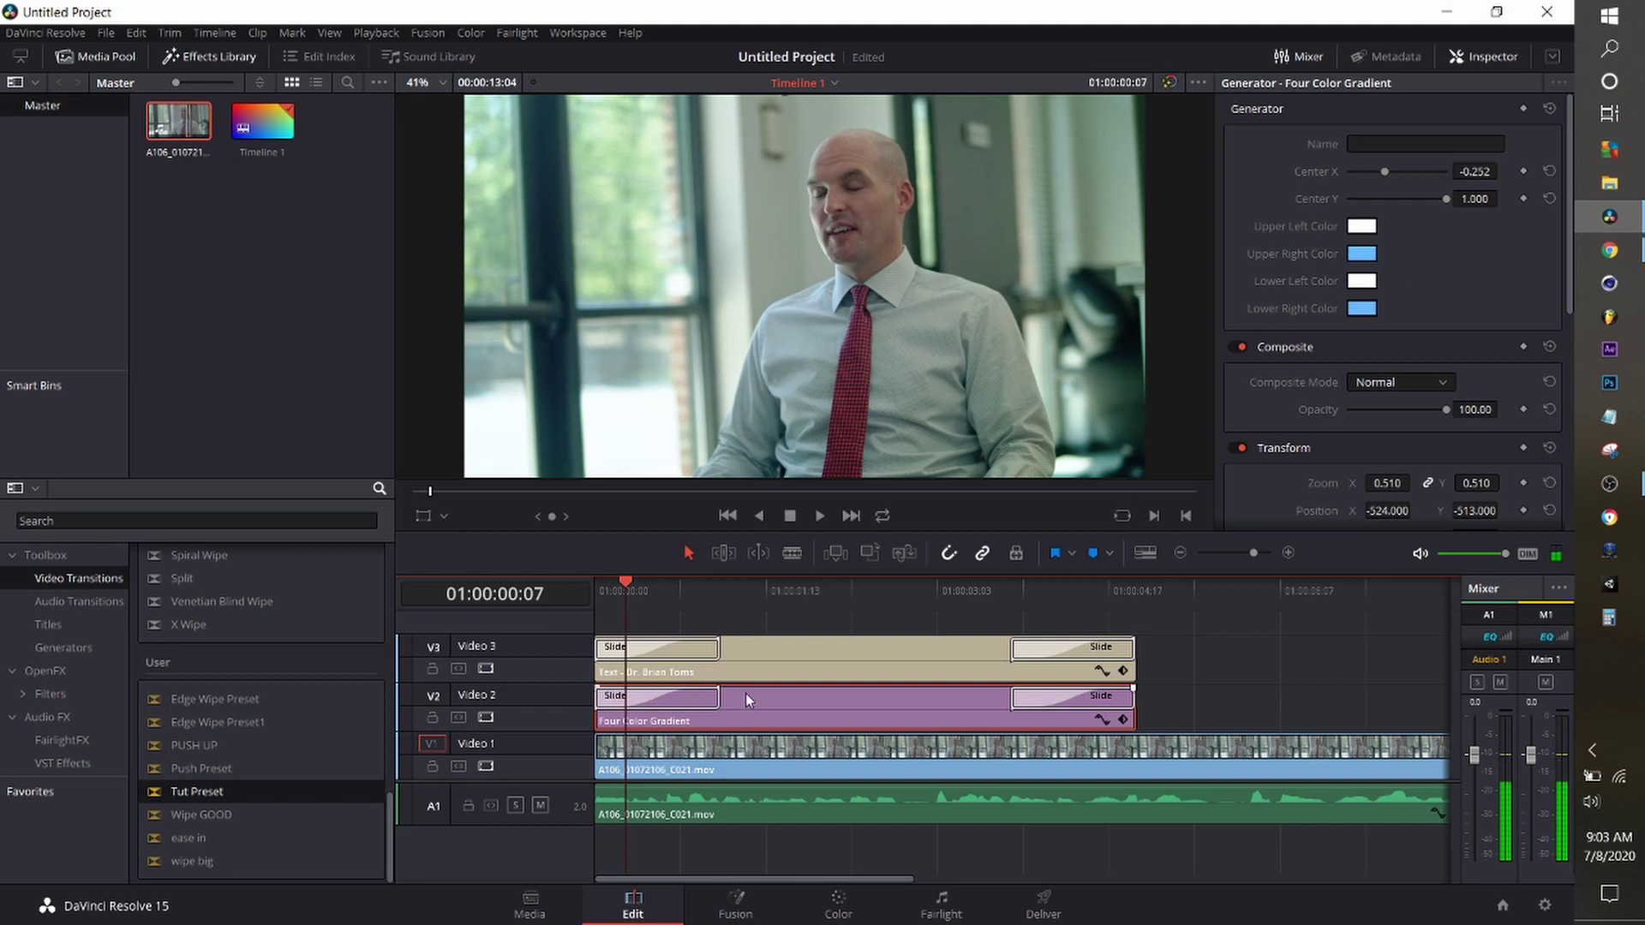
Keyframe Center X, shift it toward -0.843 at 01:00:03:20, and play back.
click(1525, 171)
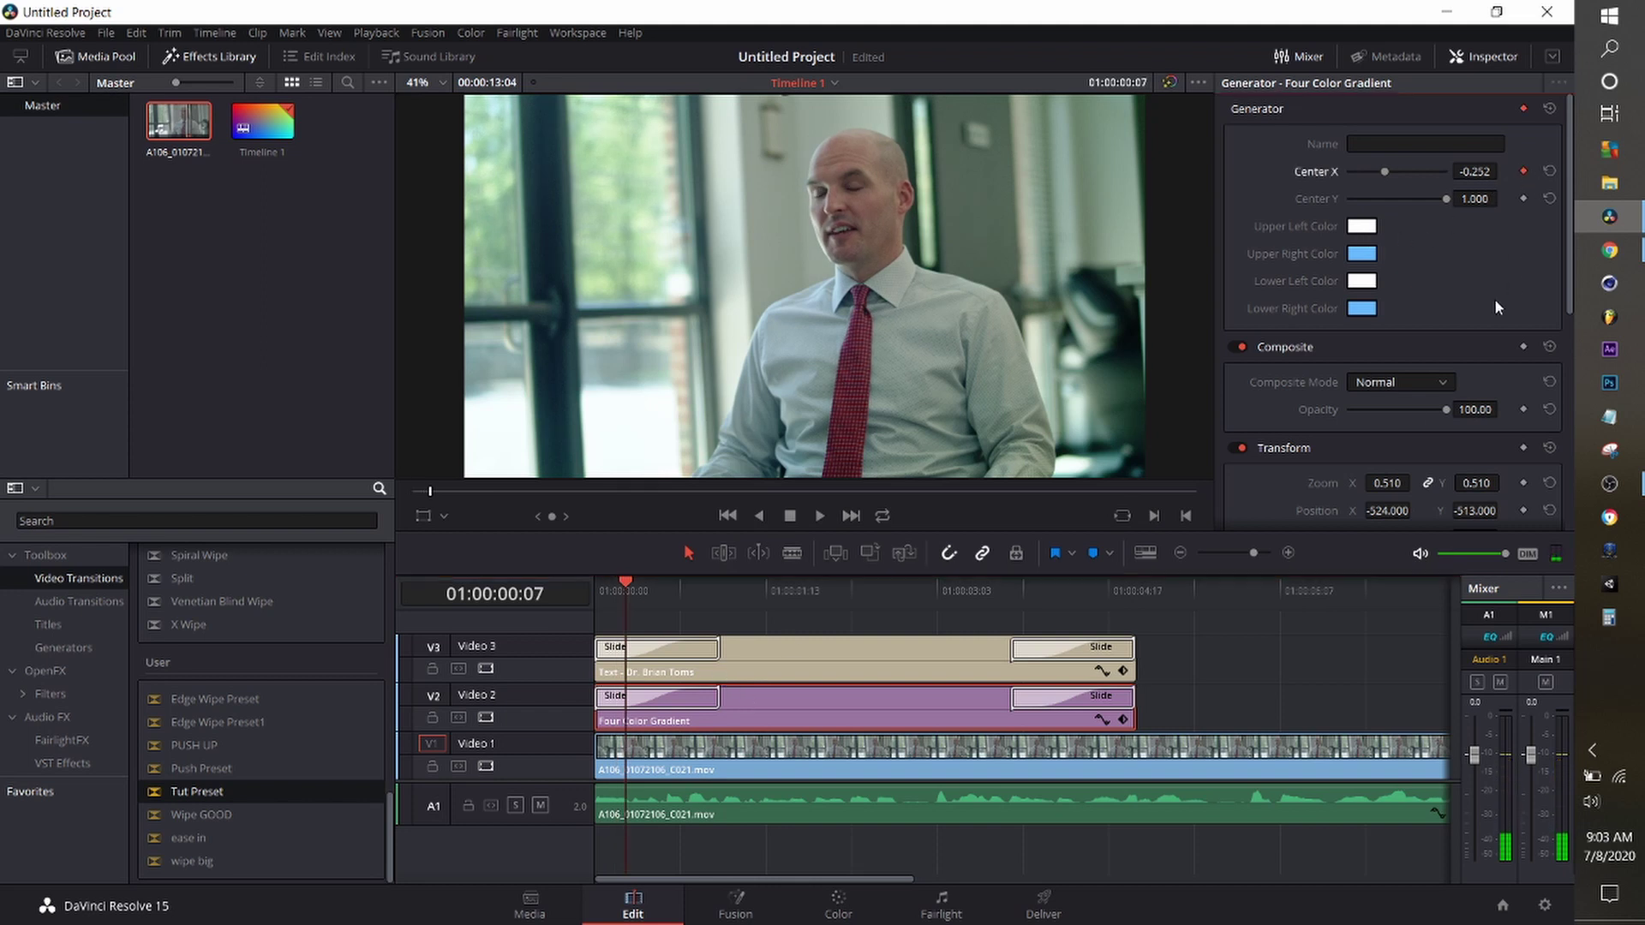
click(1096, 595)
click(1009, 590)
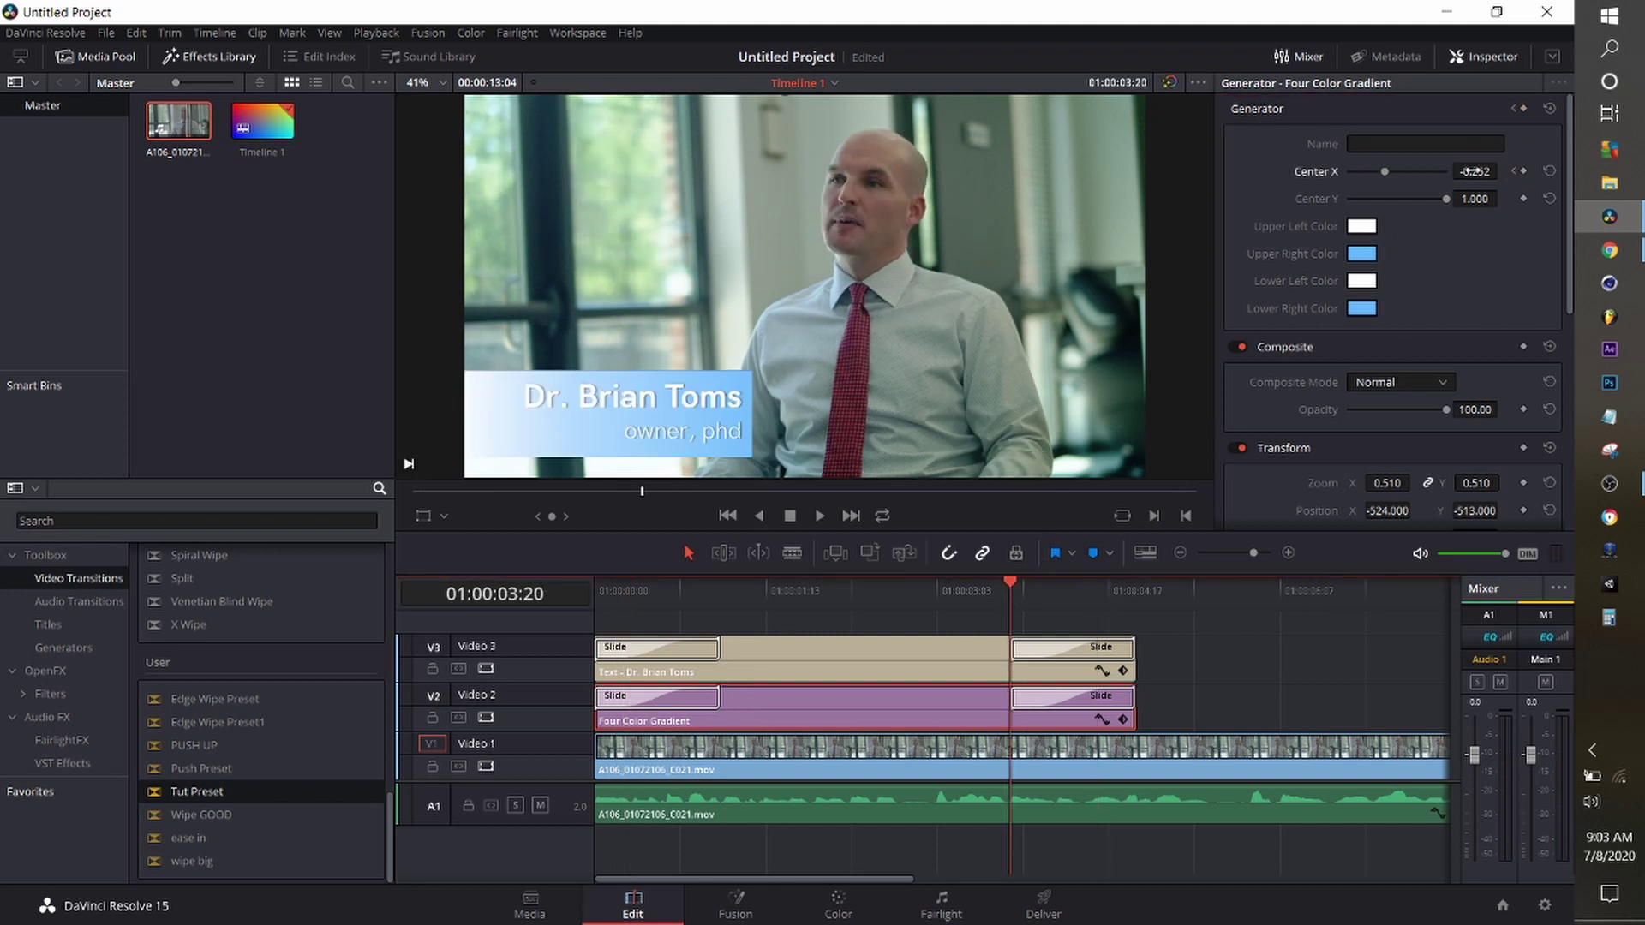
mouse_move(1386, 170)
mouse_down()
mouse_move(1434, 173)
mouse_move(1357, 172)
mouse_up()
click(644, 589)
key(space)
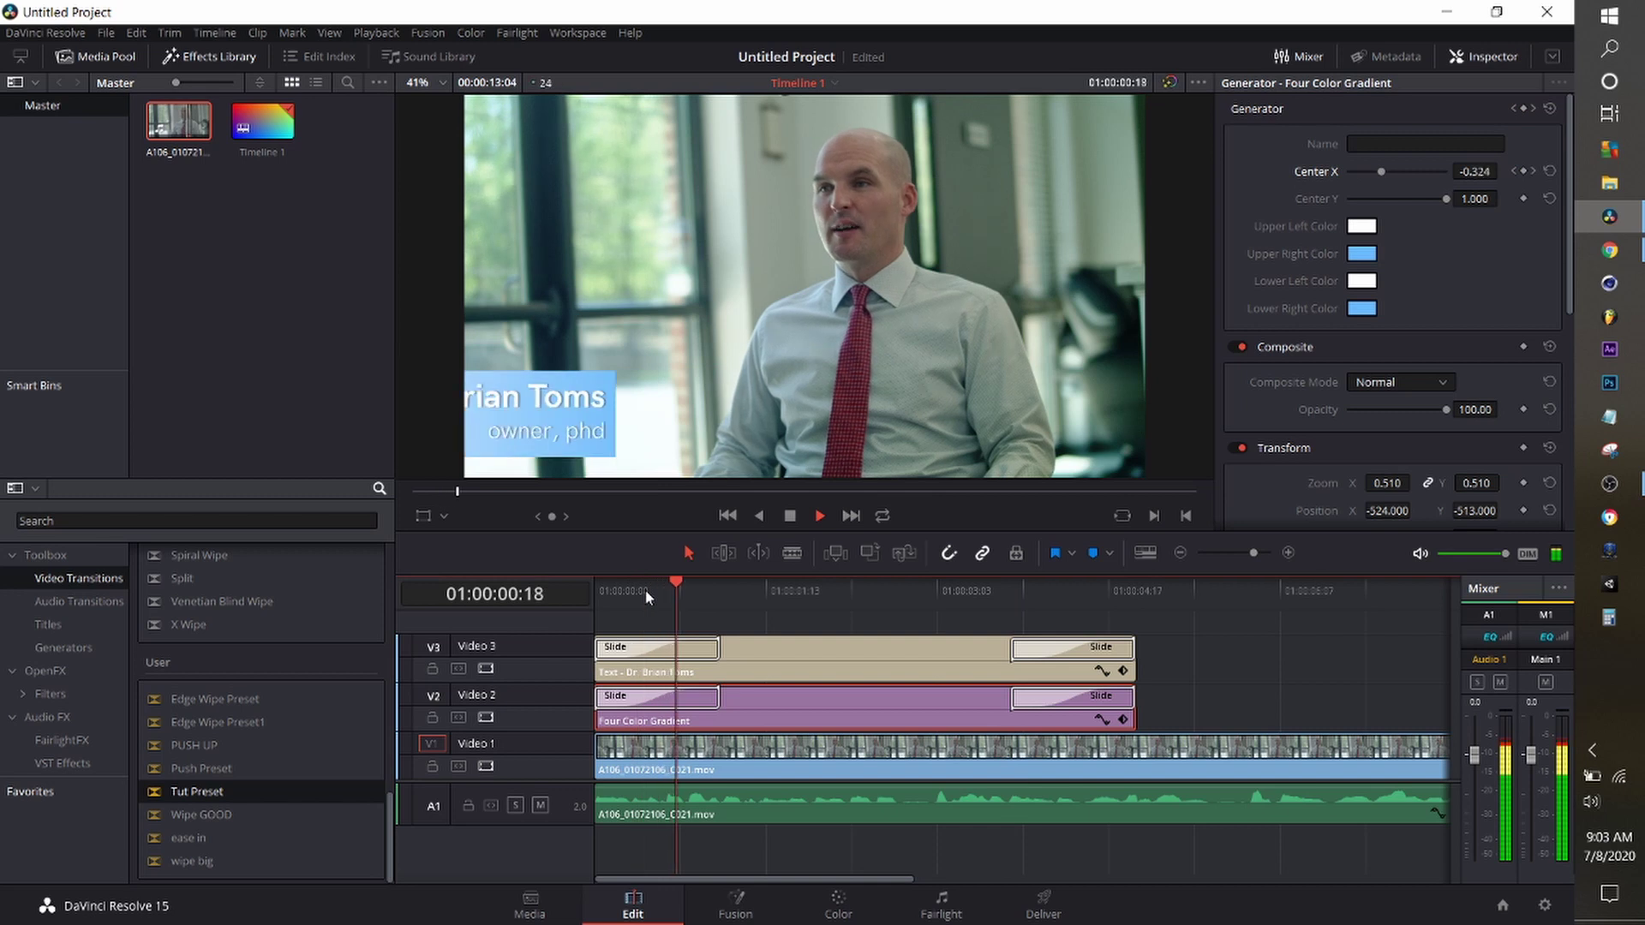